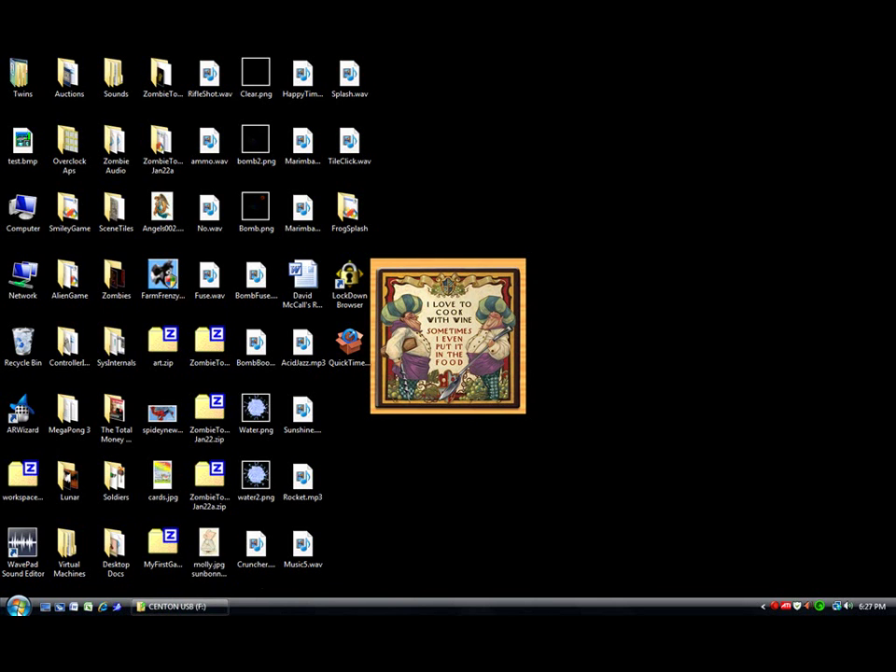
- Open the Computer window from the Start menu, listing the hard drives, DVD and USB drives
left_click(16, 607)
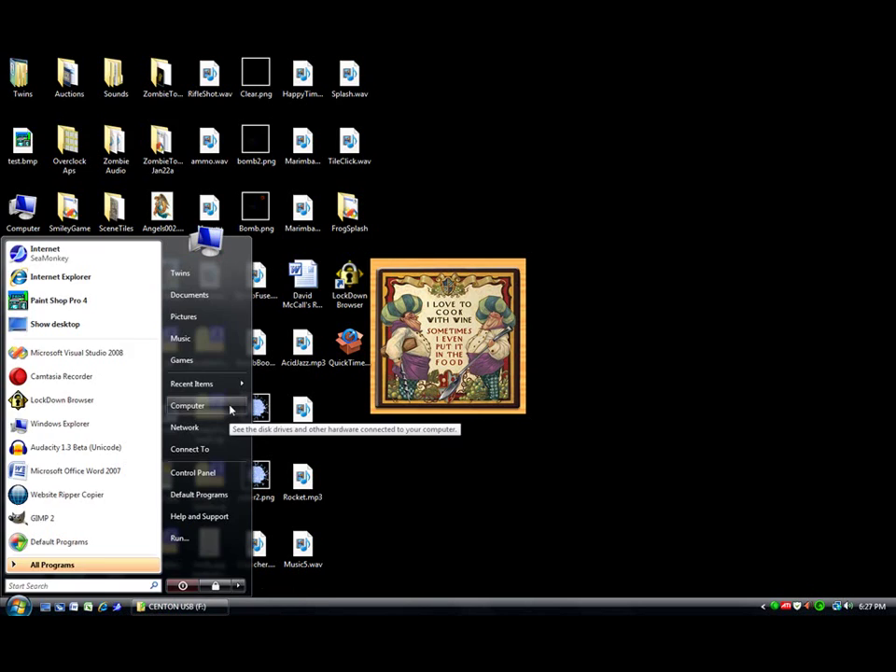
left_click(228, 410)
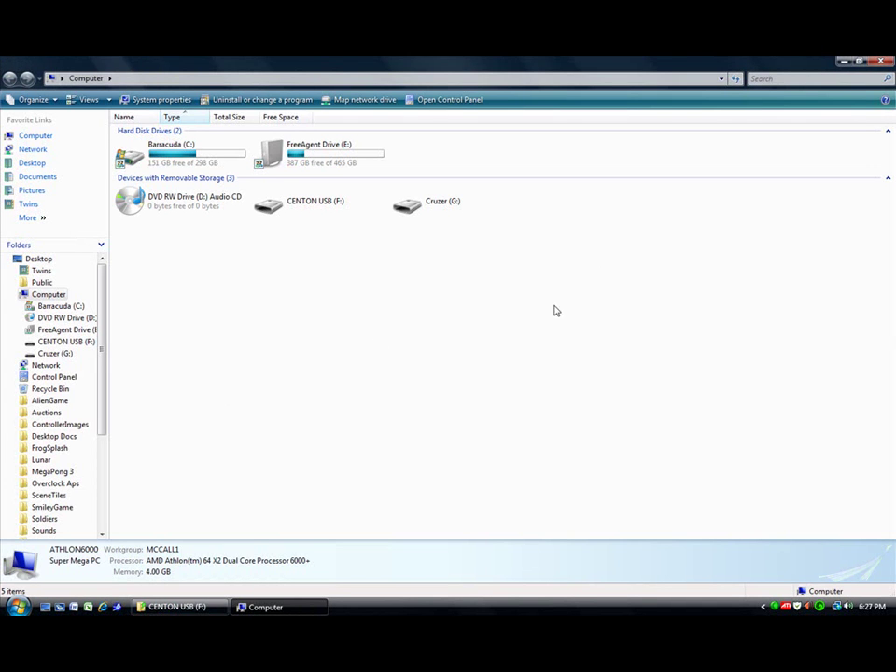
left_click(17, 607)
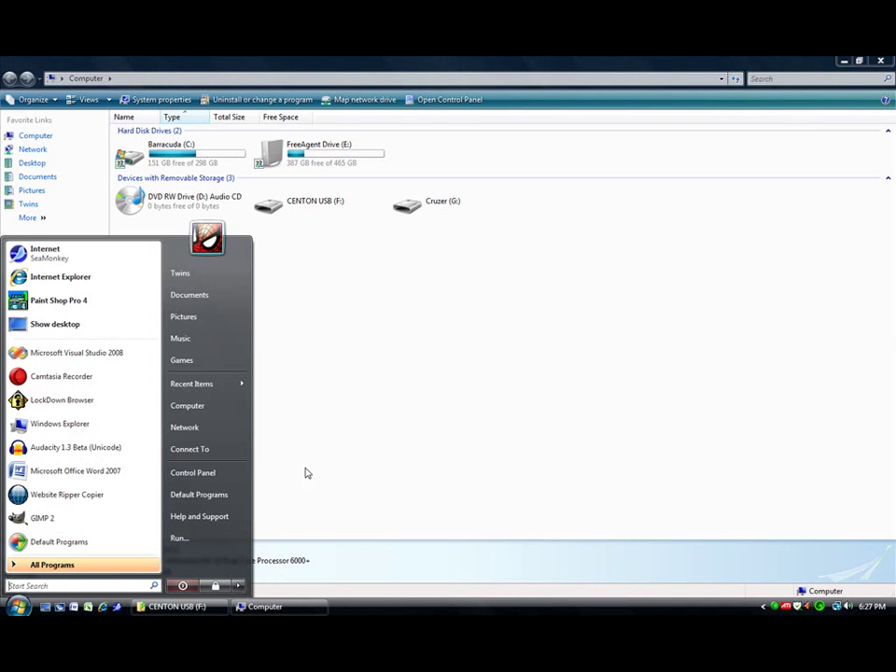
left_click(334, 454)
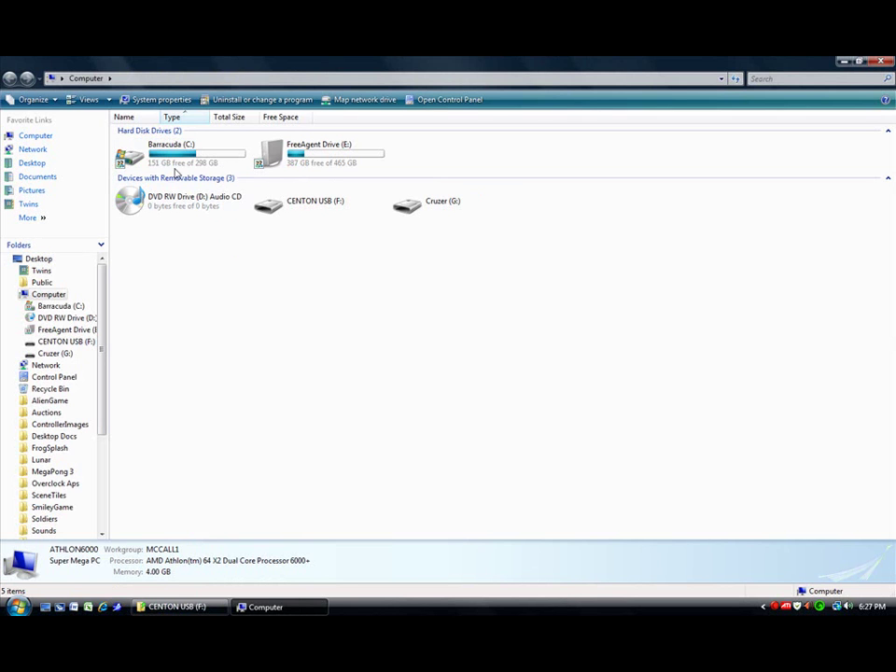
- Open Barracuda (C:) and review the View settings in Tools > Folder Options
double_click(184, 158)
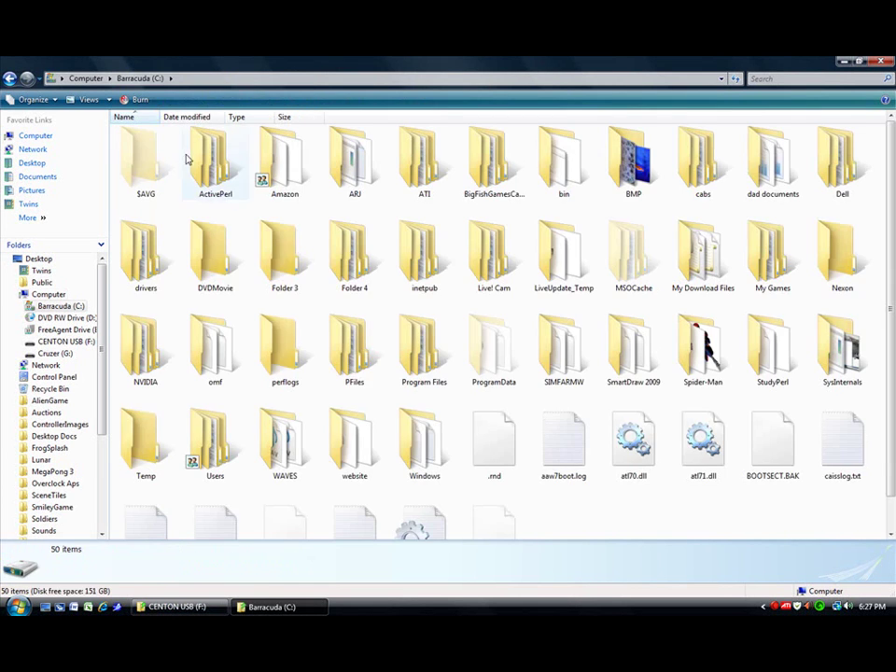
scroll(642, 410, "down", 1)
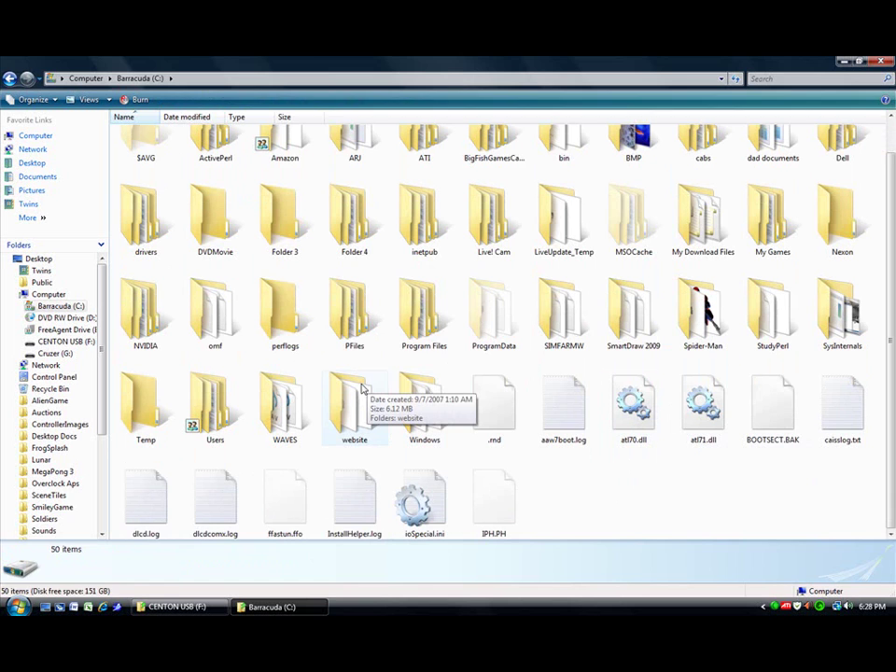
key("alt")
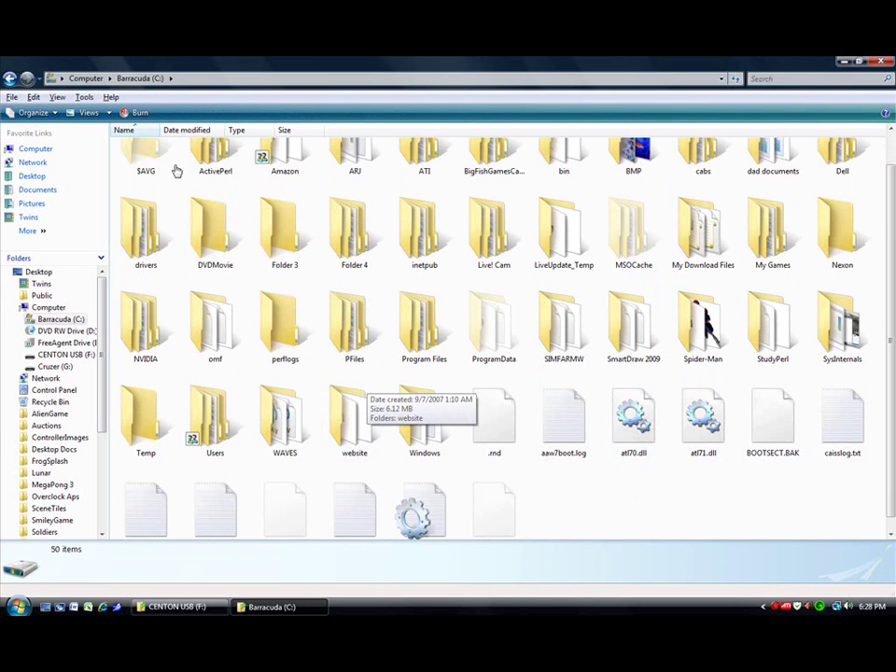
left_click(85, 98)
left_click(94, 158)
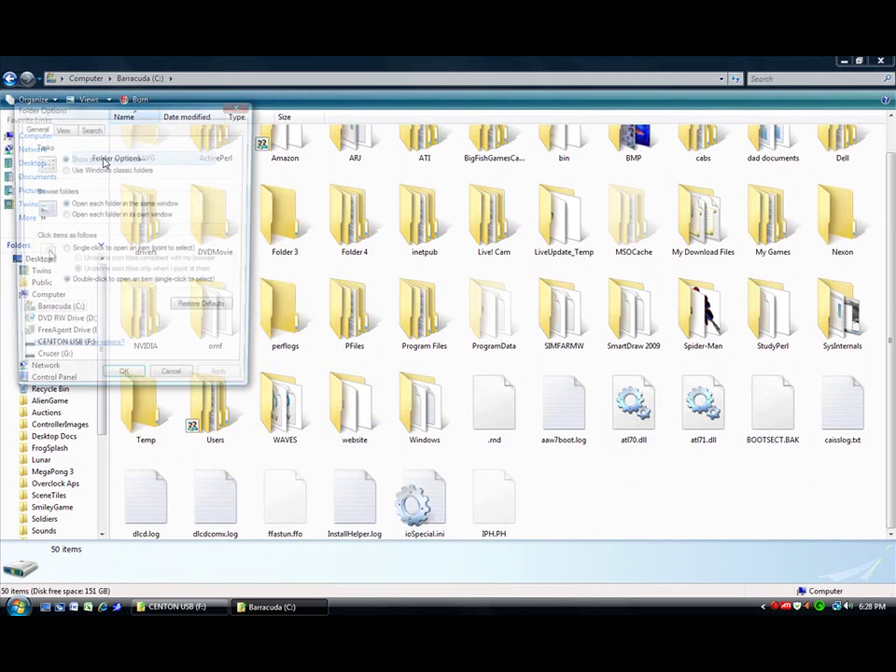
left_click(63, 130)
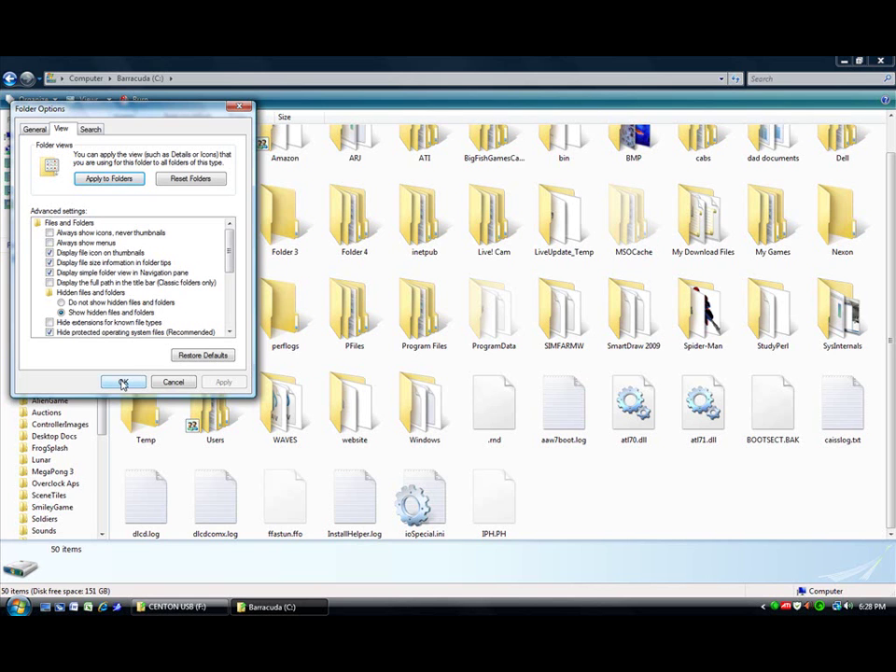
left_click(123, 382)
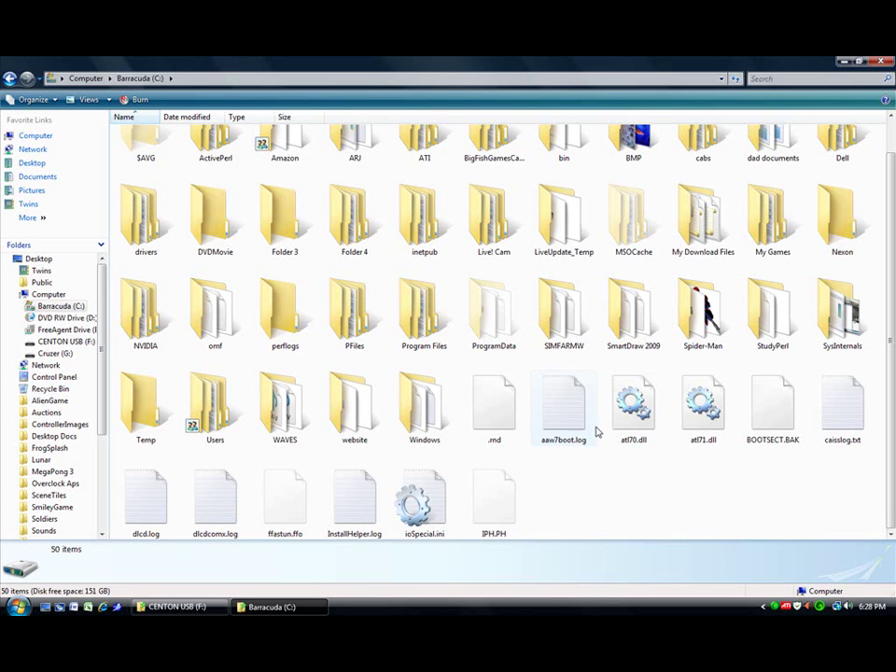
- Create a new folder named 'Folder 1' on the Barracuda (C:) drive
right_click(575, 479)
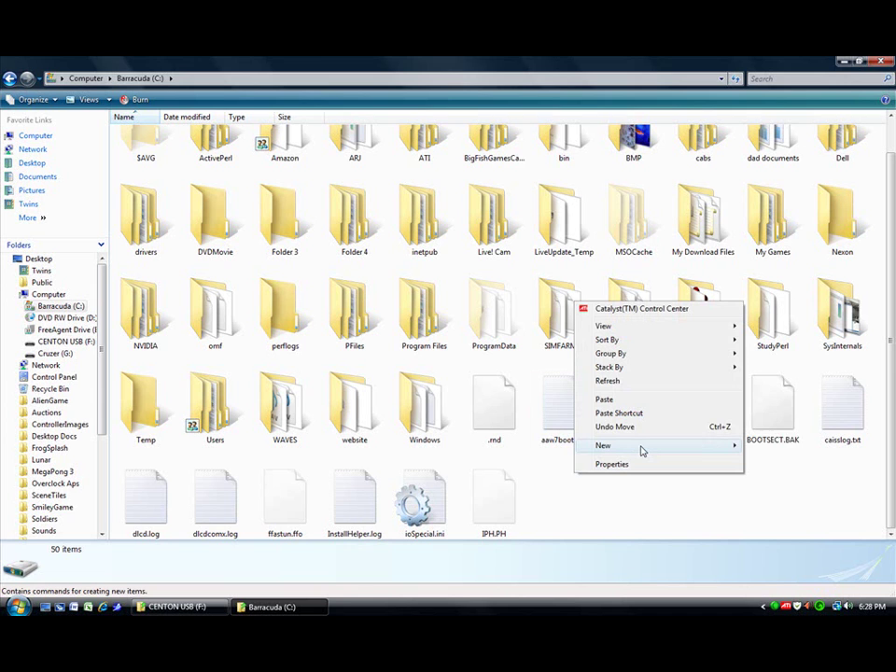
mouse_move(653, 445)
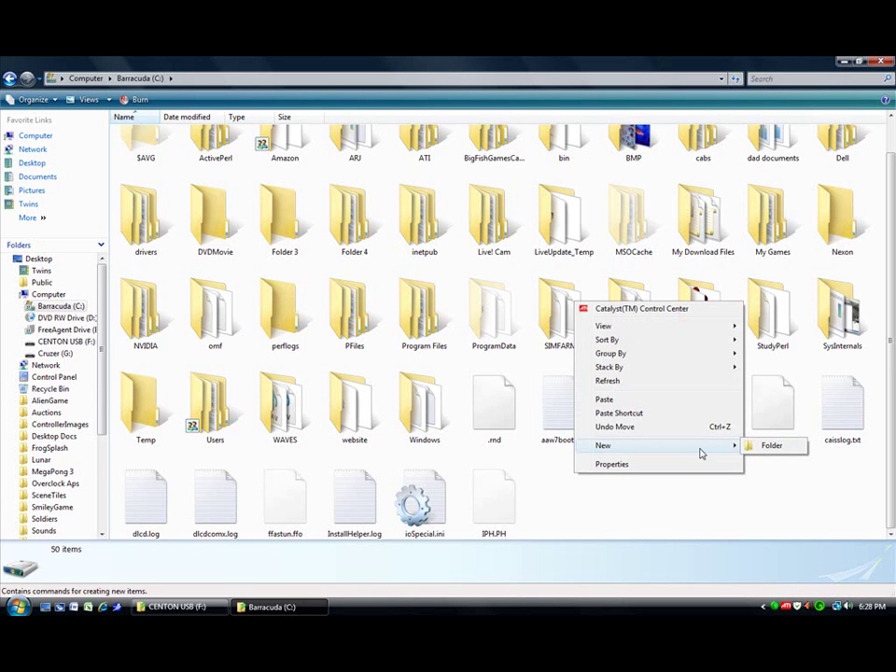
left_click(771, 447)
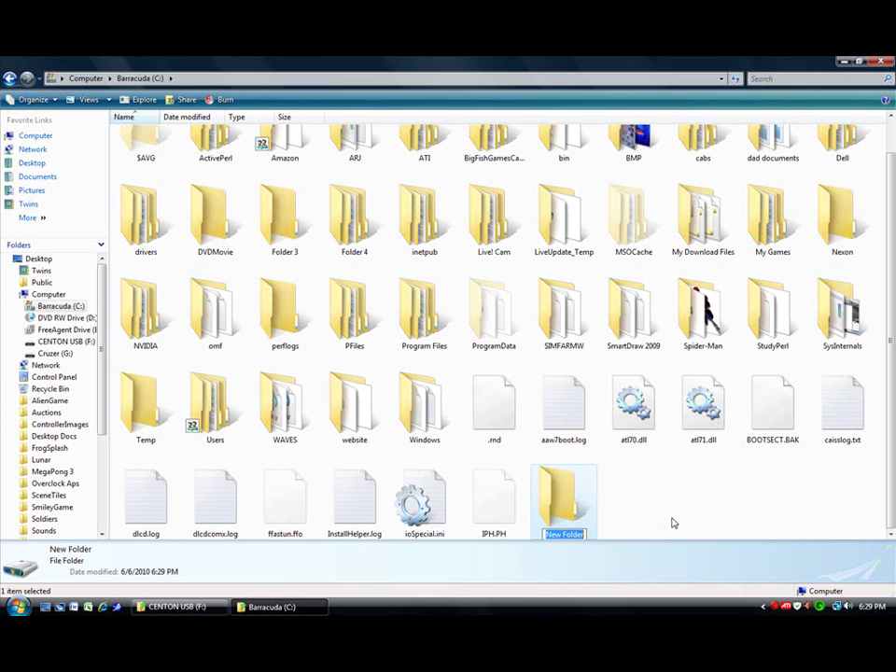
type("Folder")
type(" 1")
key("Return")
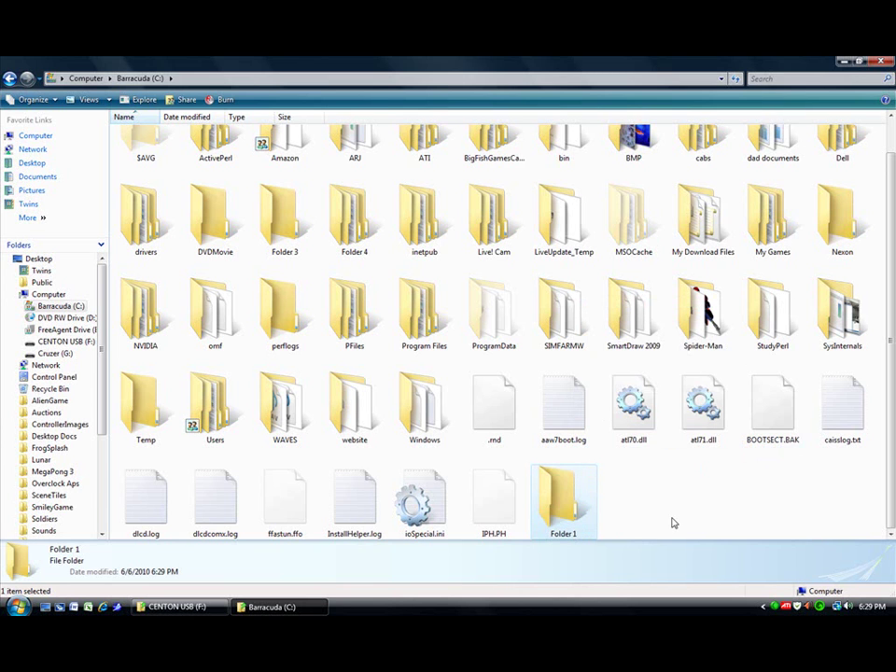
- Open Folder 1 and create a subfolder named 'Folder 2' in it
double_click(558, 496)
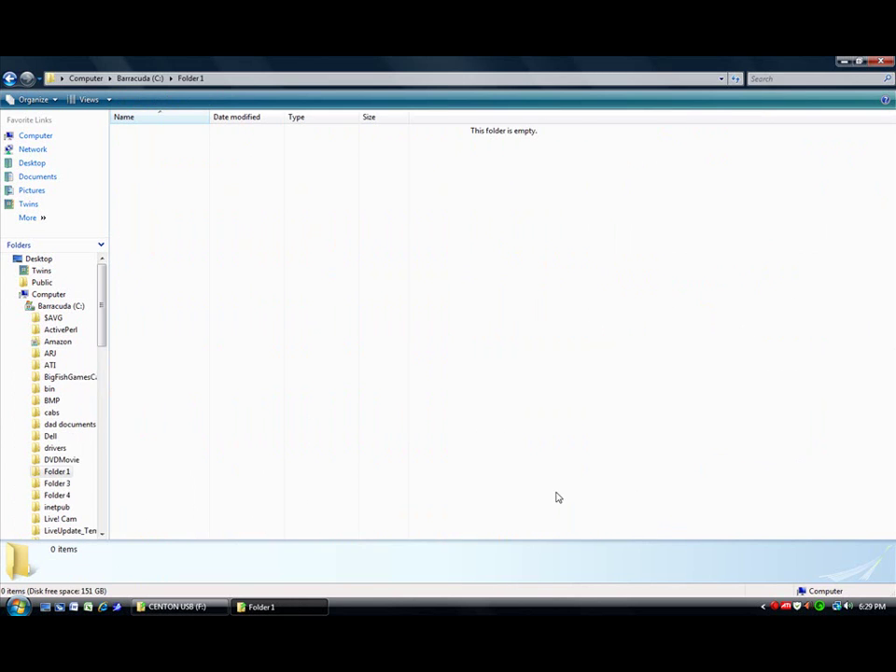
right_click(197, 136)
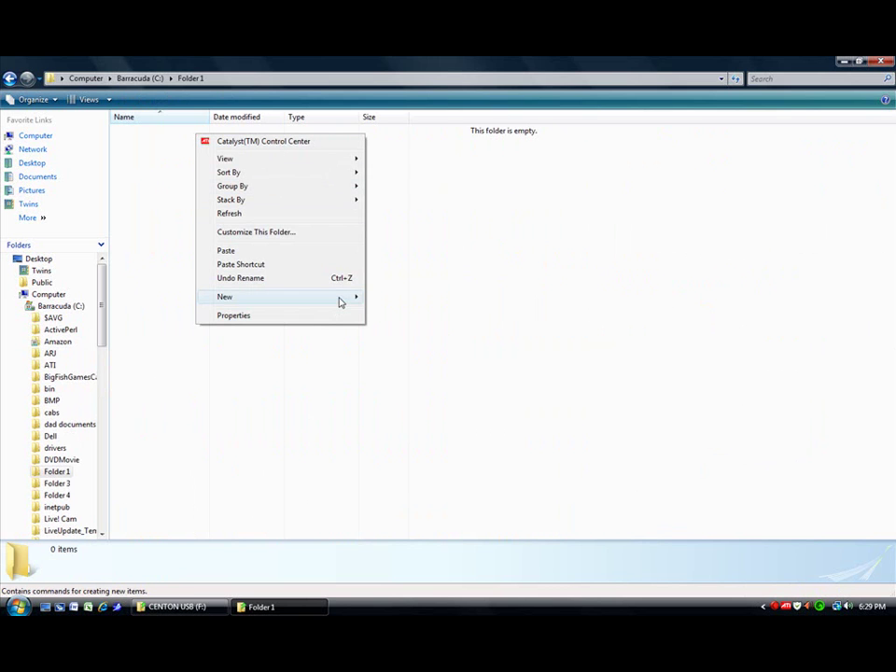
mouse_move(277, 297)
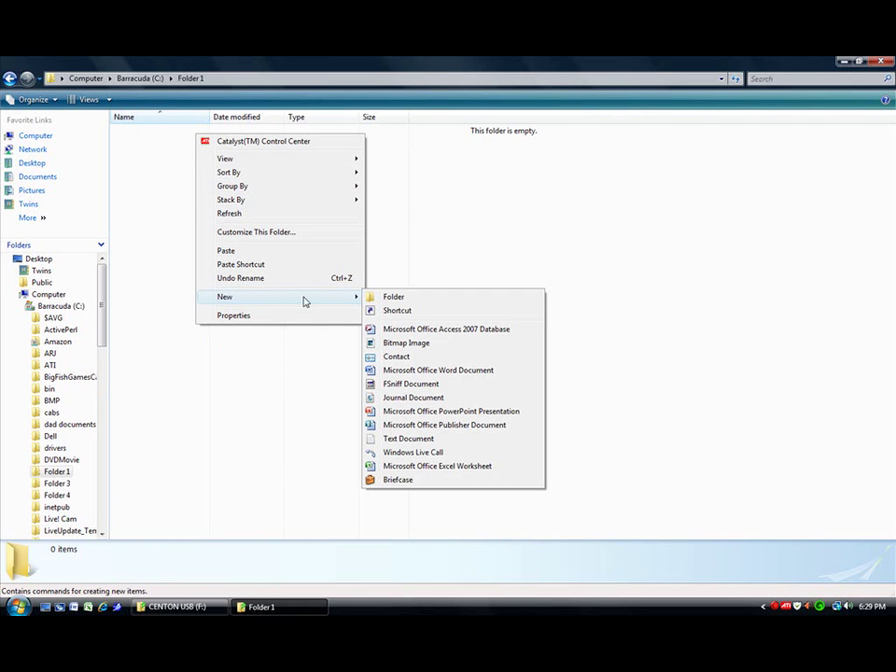
left_click(389, 297)
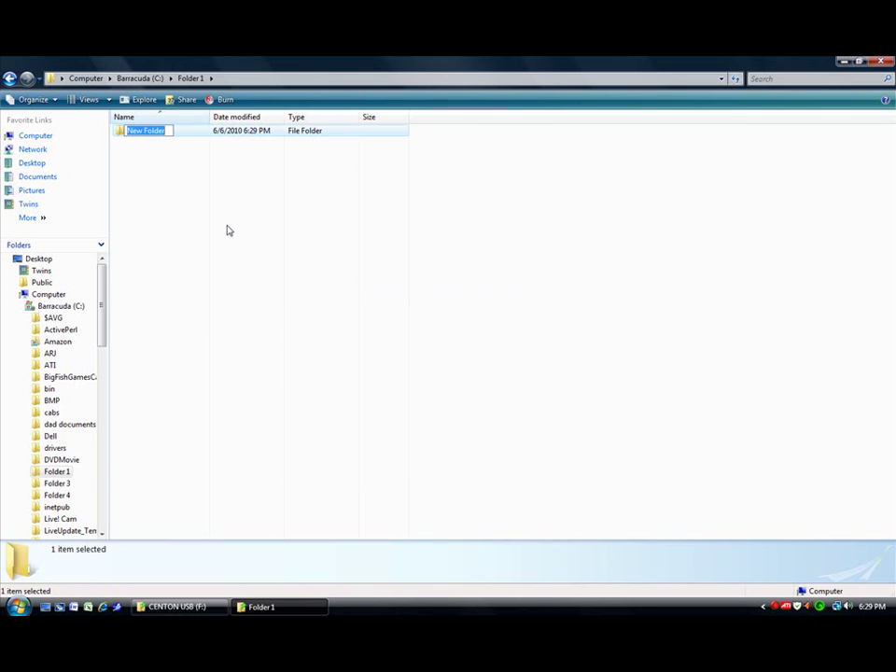
type("Folder")
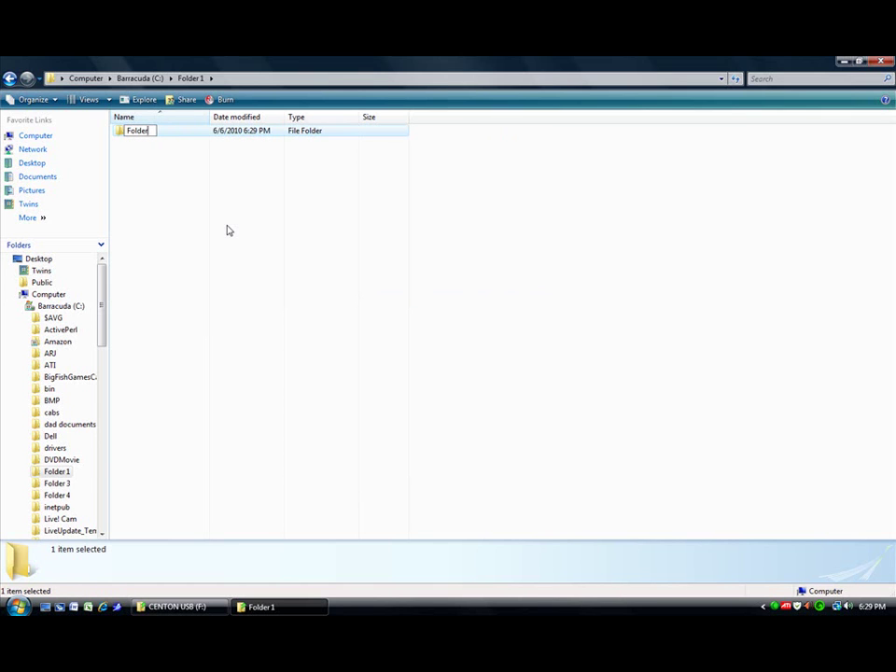
type(" 2")
key("Return")
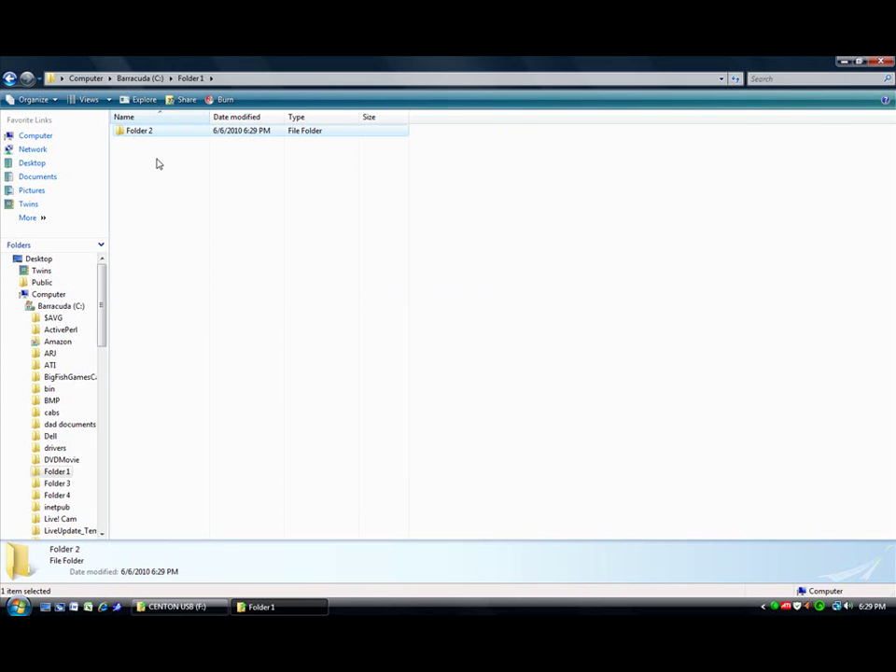
- Create a second subfolder named 'Folder 3' through the File > New menu
key("alt")
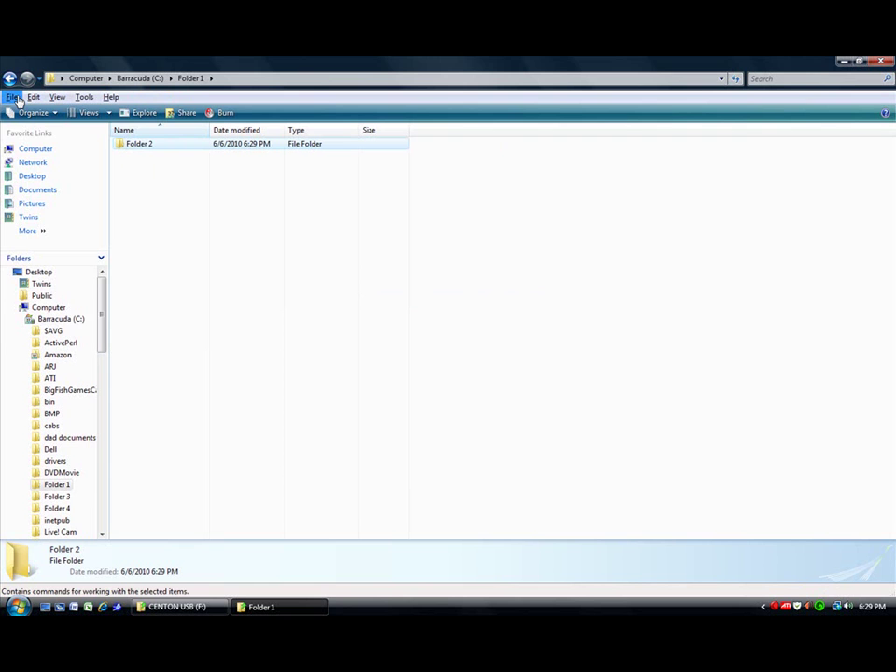
left_click(13, 97)
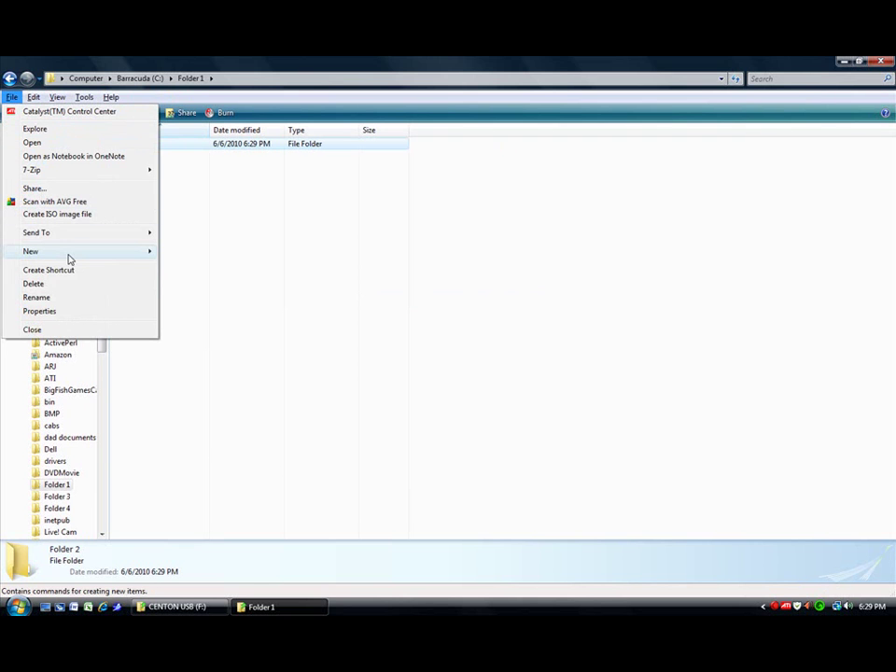
mouse_move(31, 251)
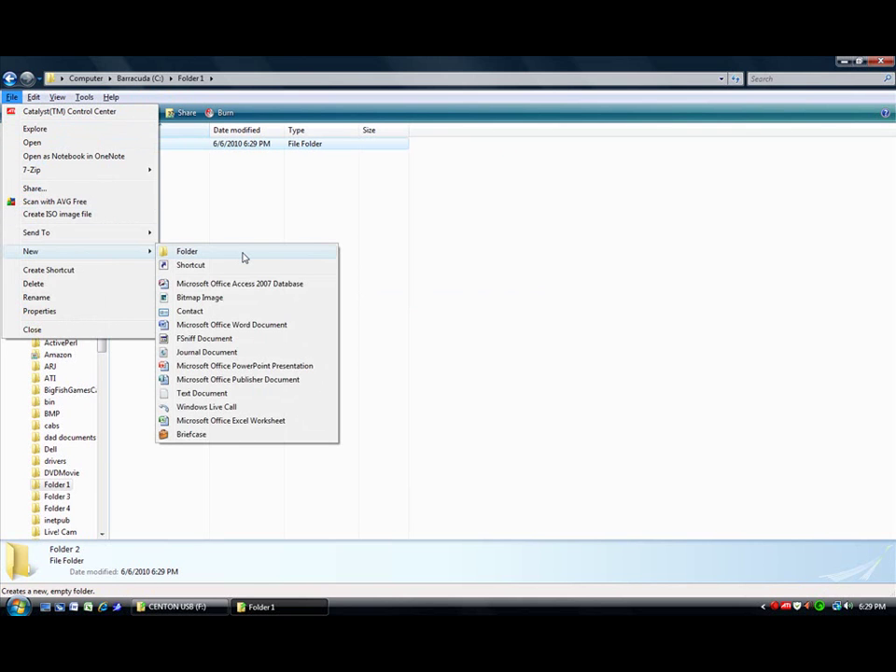
left_click(243, 254)
type("Fold")
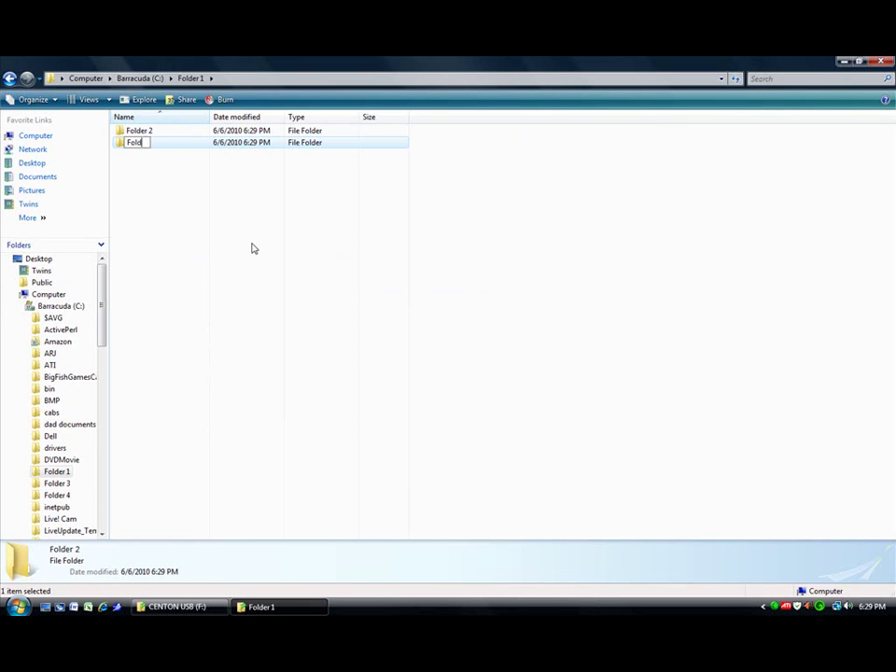
type("er 3")
key("Return")
- Create a blank text document named 'My Document.txt' in Folder 1
right_click(136, 162)
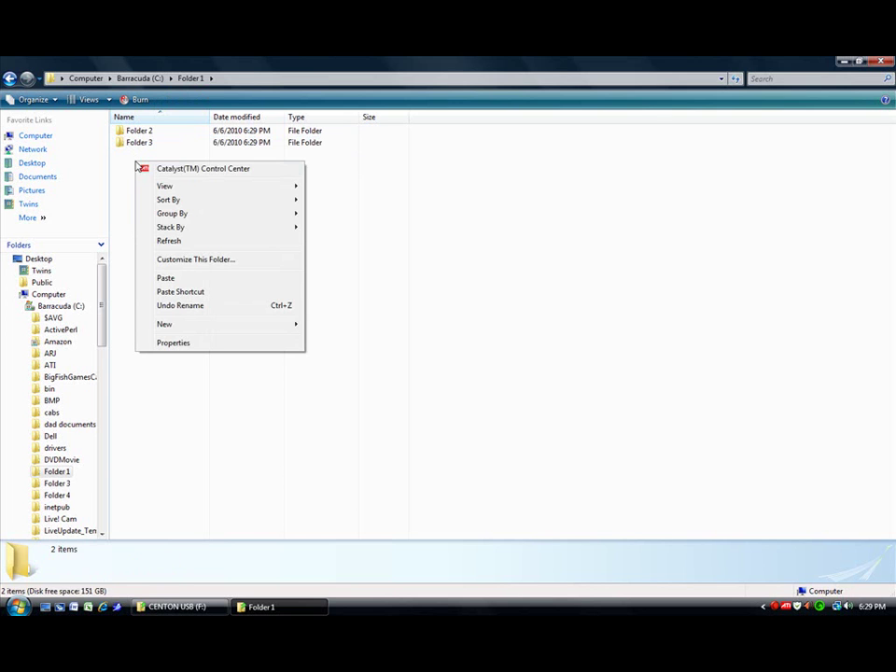
mouse_move(219, 324)
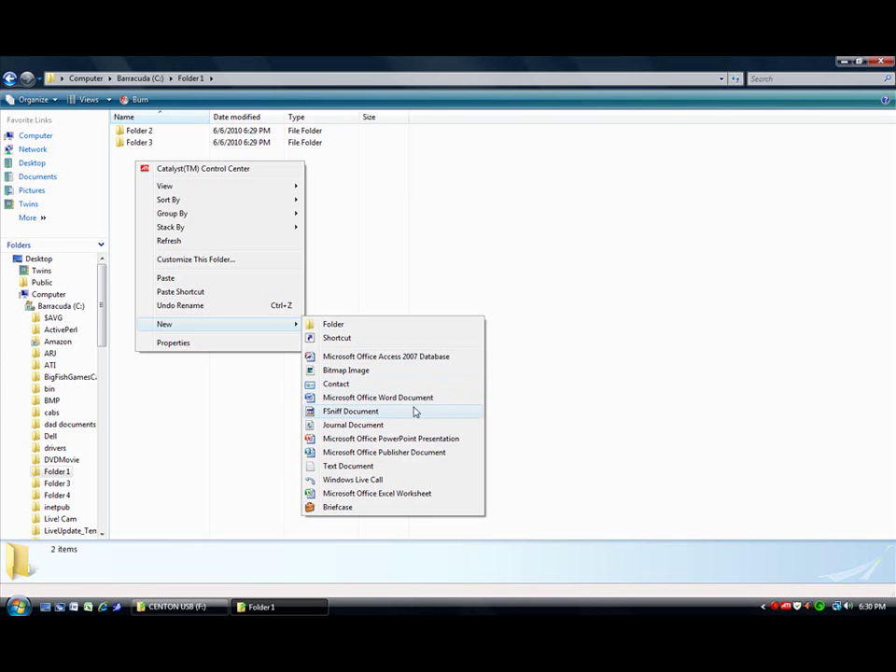
left_click(355, 466)
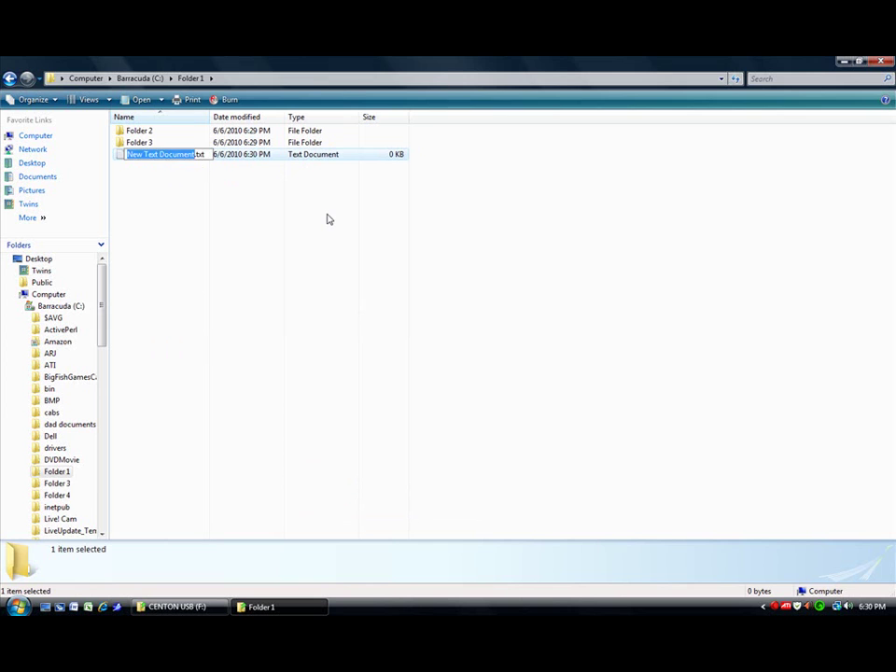
type("My Doc")
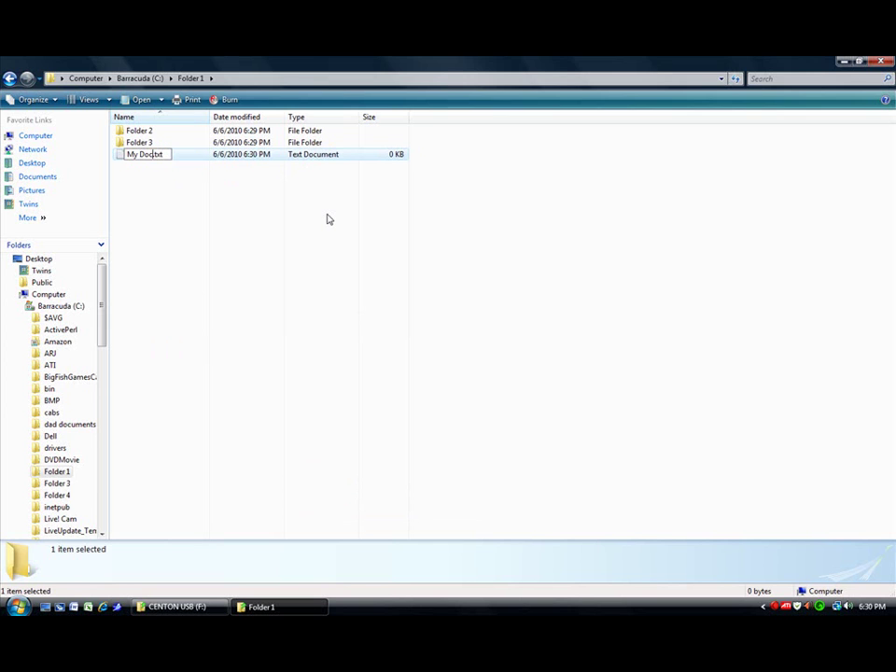
type("ument")
key("Return")
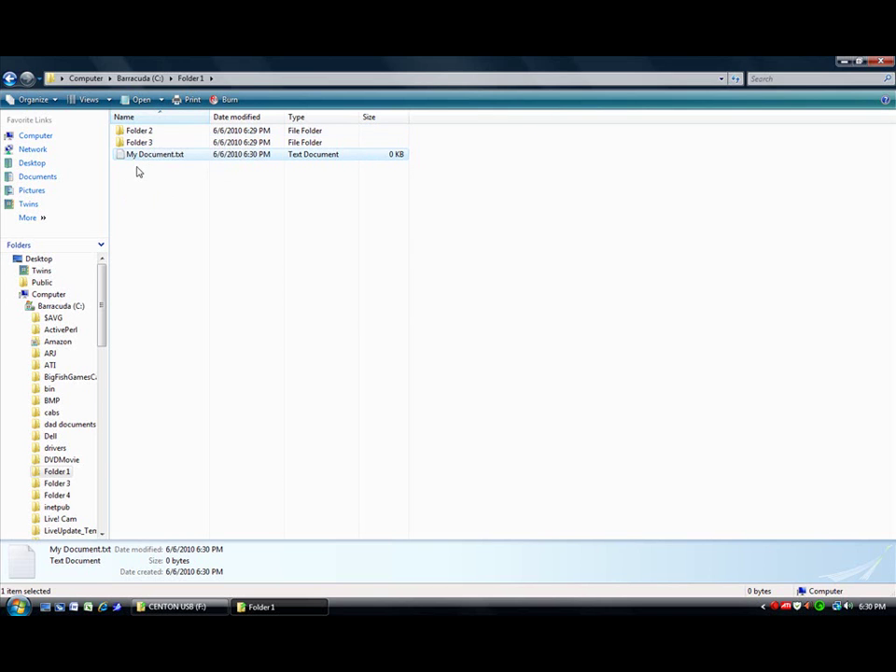
- Copy My Document.txt into Folder 2 and check that it arrived
right_click(155, 155)
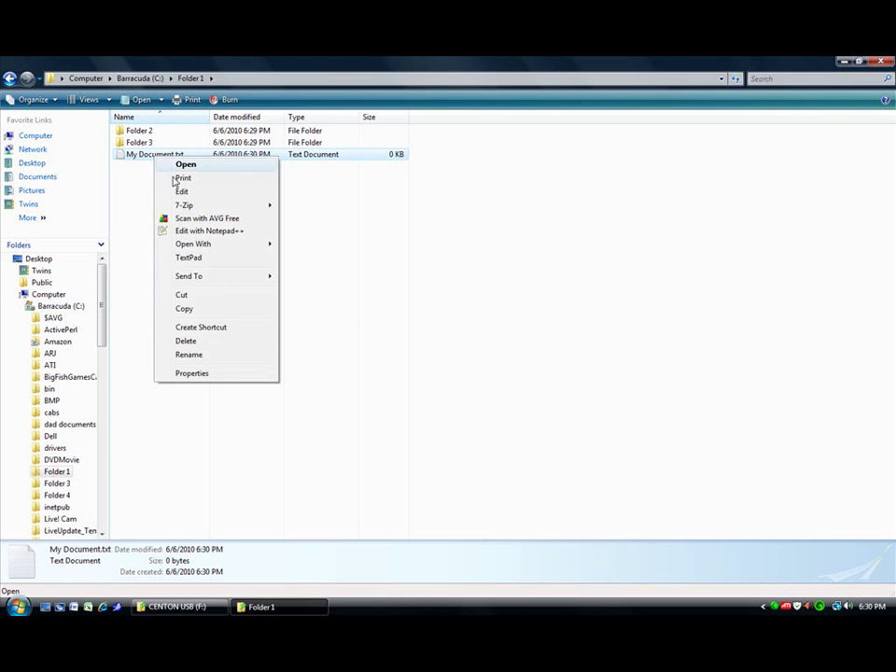
left_click(190, 308)
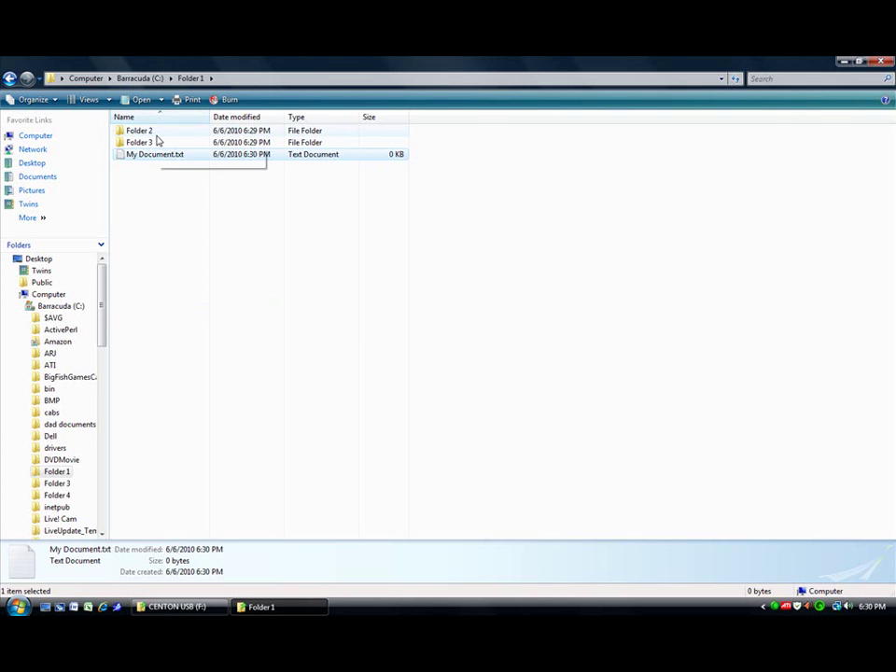
mouse_move(140, 130)
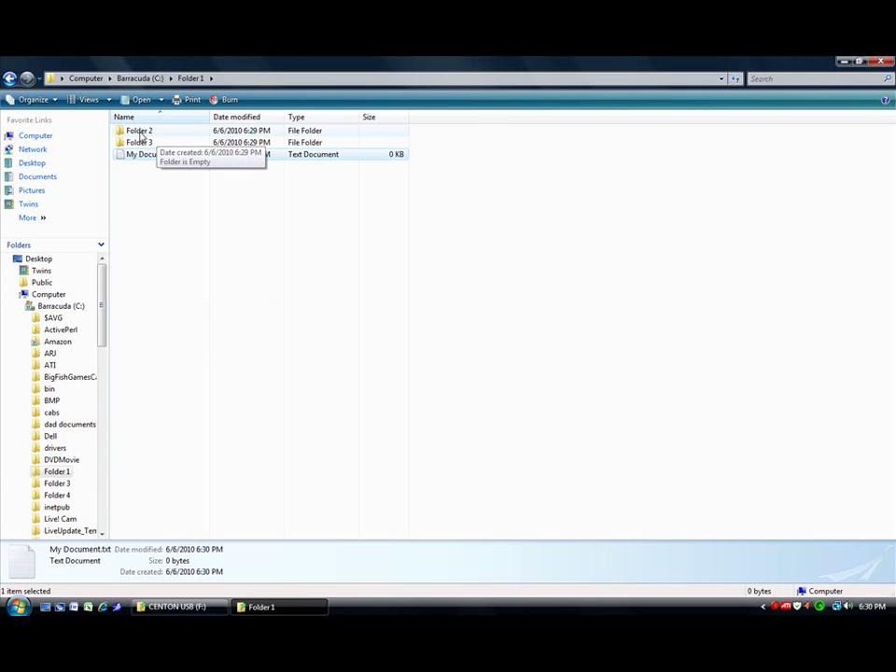
double_click(141, 133)
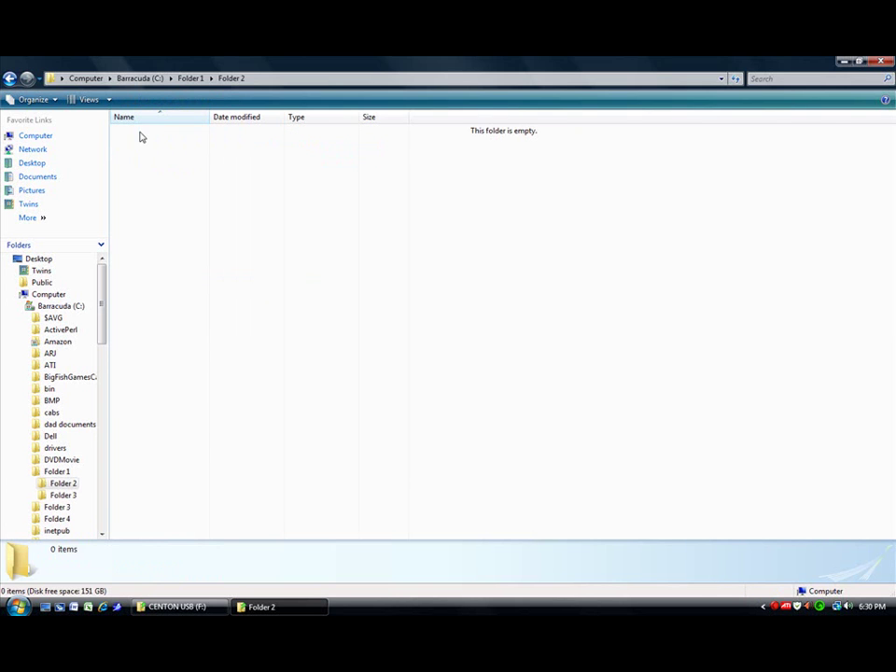
right_click(176, 148)
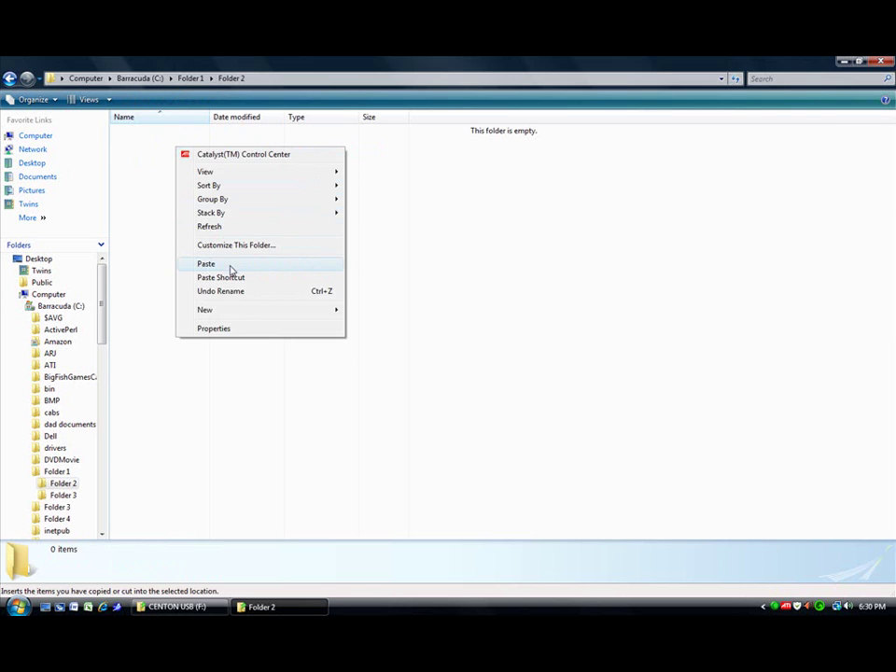
left_click(229, 265)
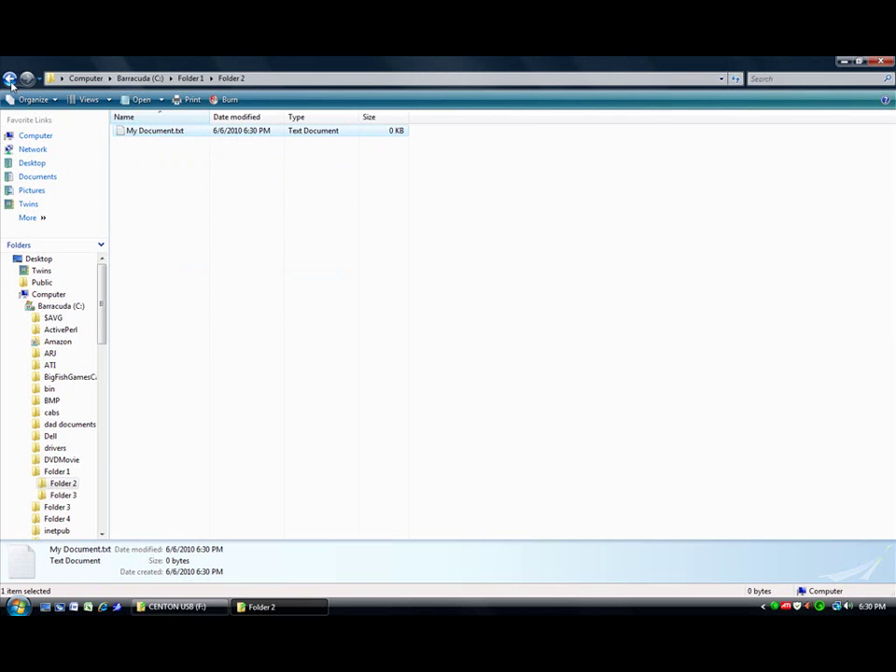
left_click(10, 80)
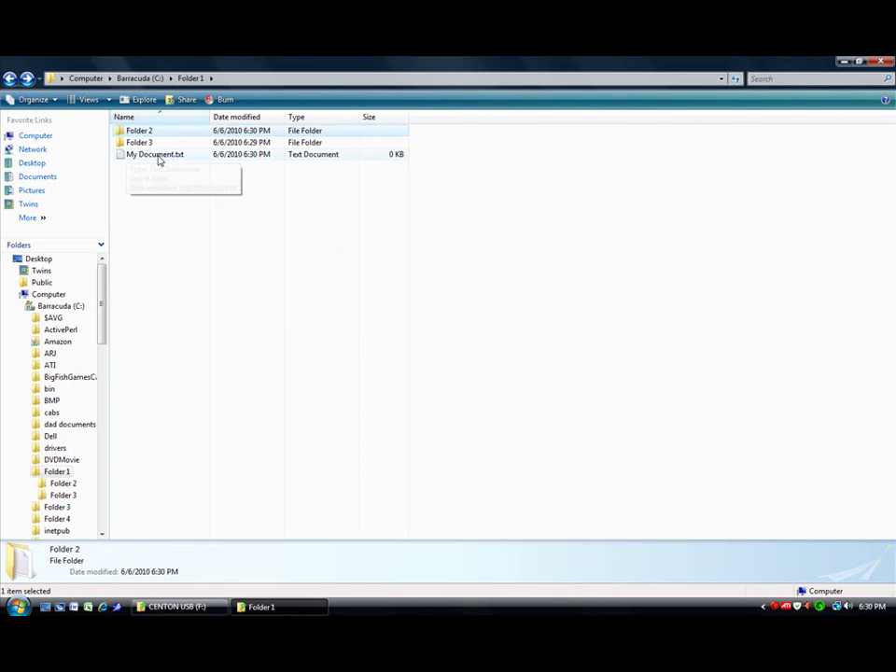
double_click(149, 133)
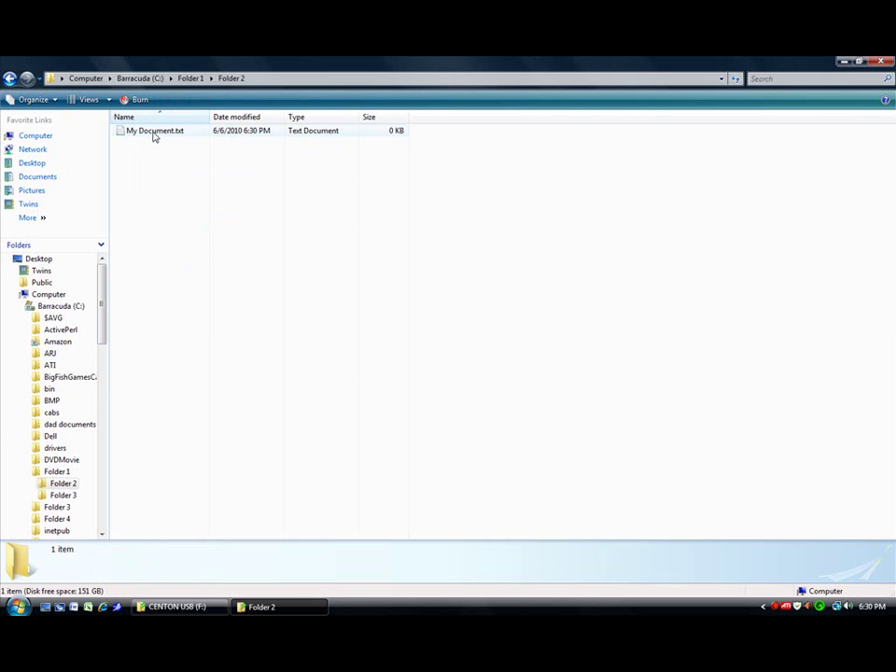
- Drag a copy of My Document.txt from Folder1 into Folder 3
left_click(9, 79)
left_click(175, 155)
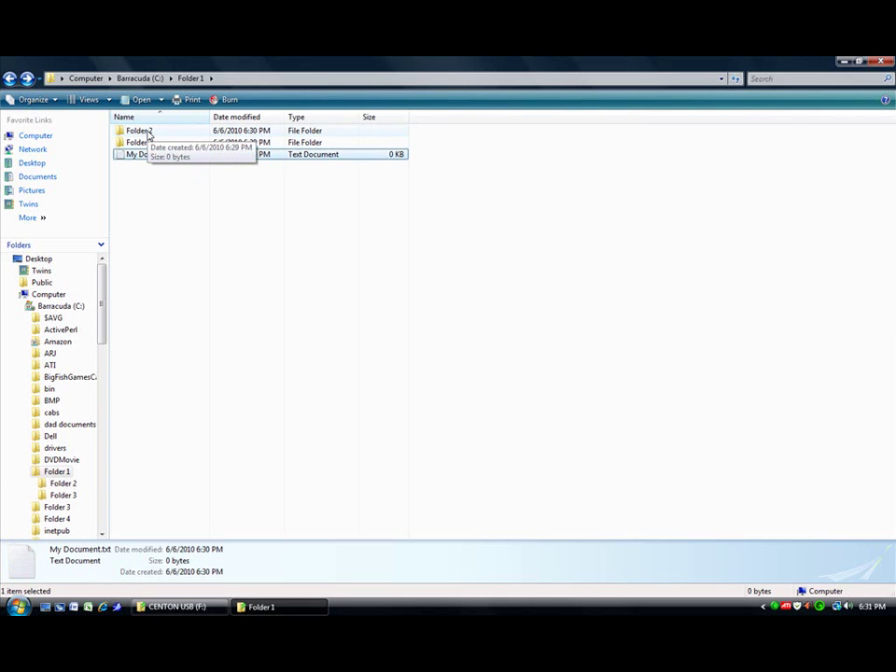
left_click_drag(146, 154, 151, 145)
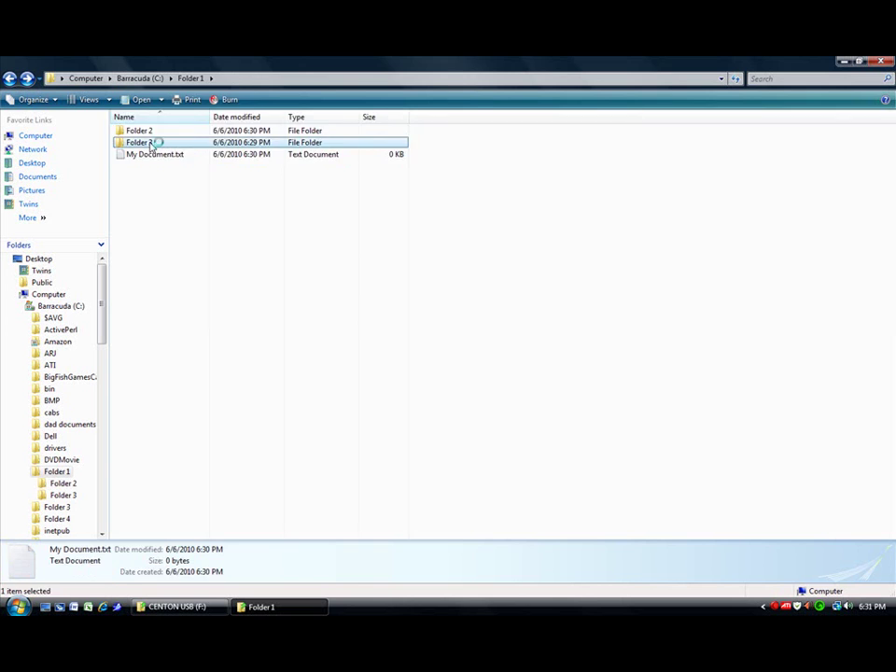
left_click(10, 78)
- Create a new folder named 'Folder 4' inside Folder1
right_click(166, 195)
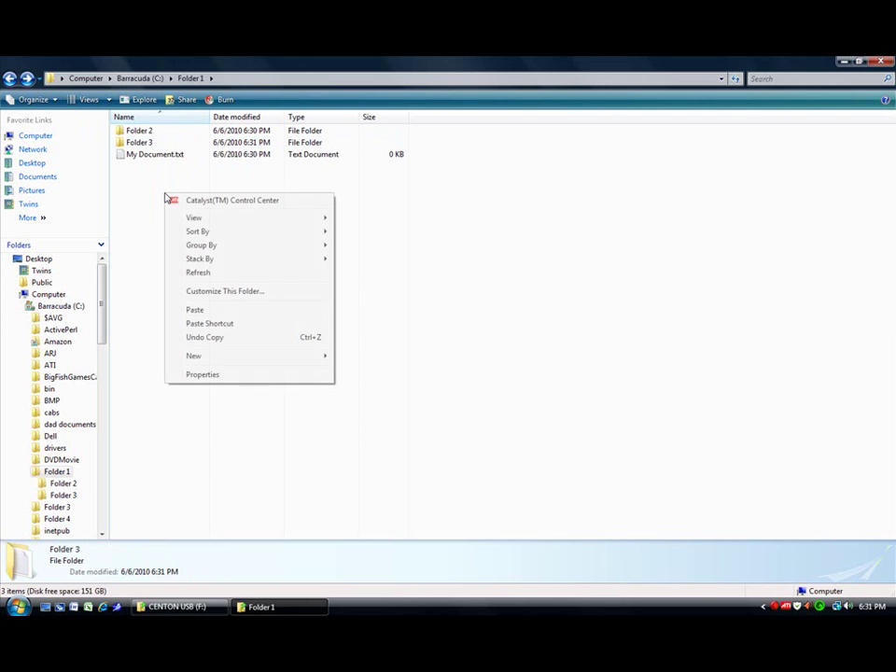
mouse_move(248, 356)
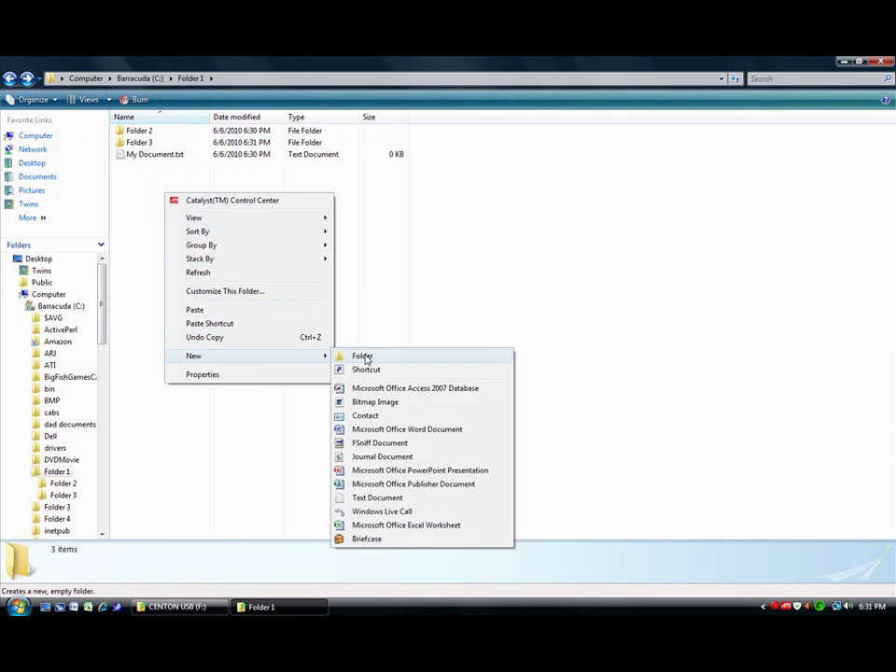
left_click(366, 356)
type("Folder 4")
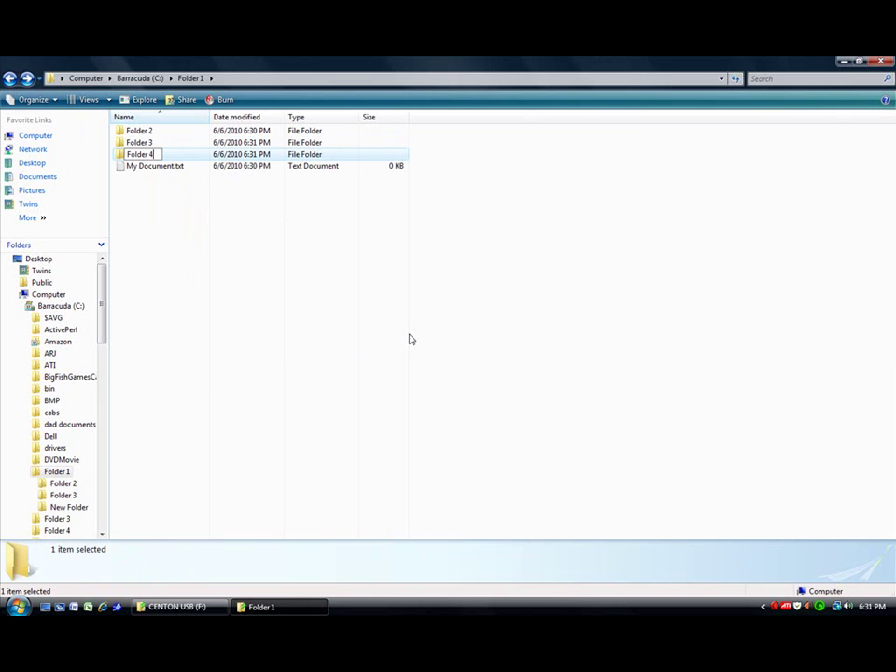
key("Return")
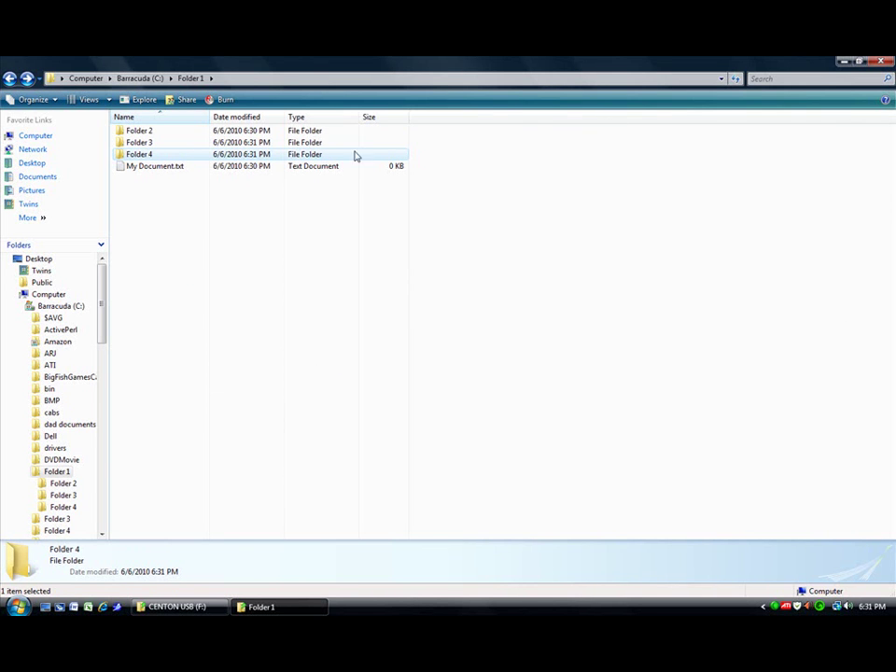
- Copy My Document.txt into Folder 4 with Edit > Copy and Edit > Paste
left_click(135, 167)
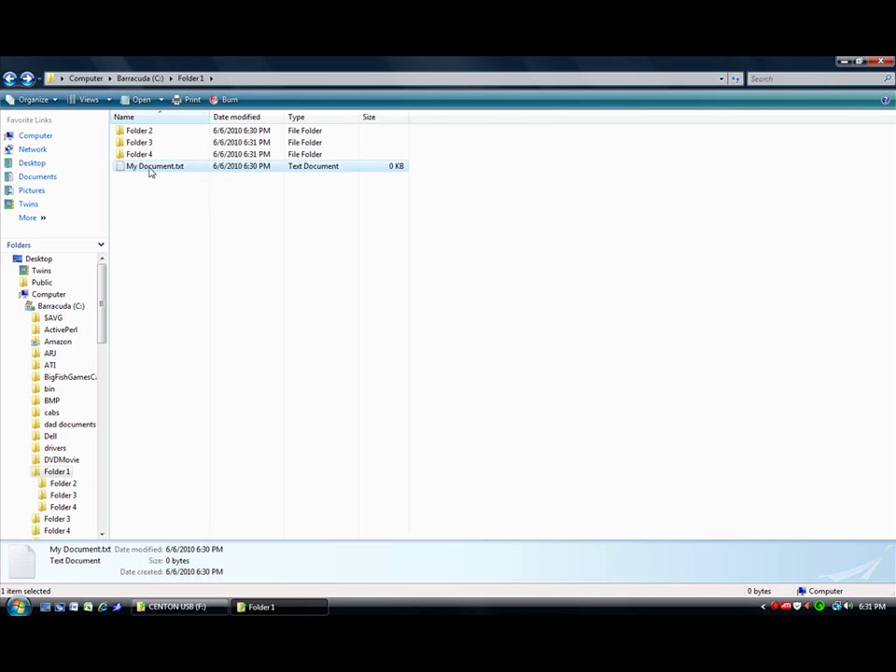
key("alt")
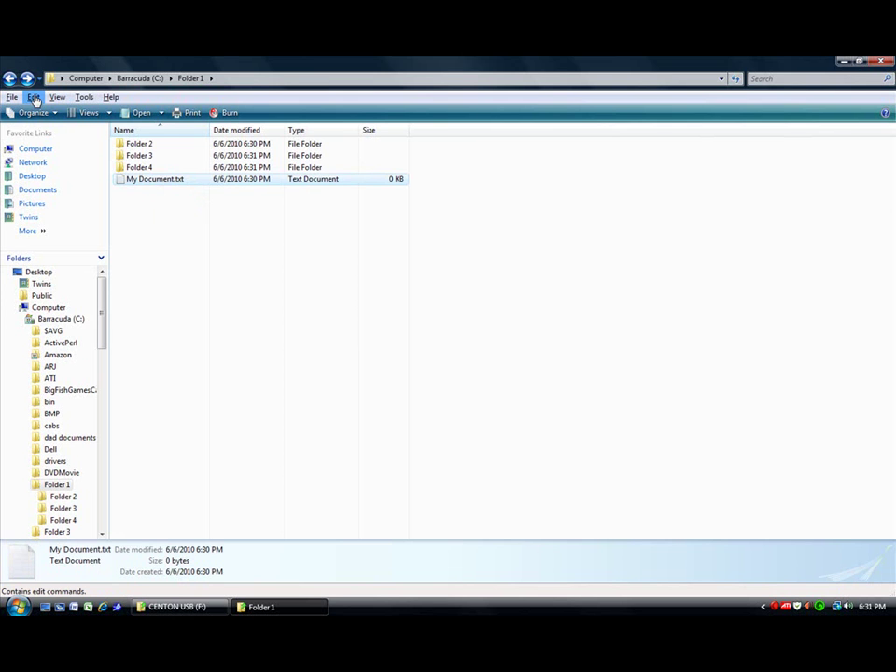
left_click(33, 97)
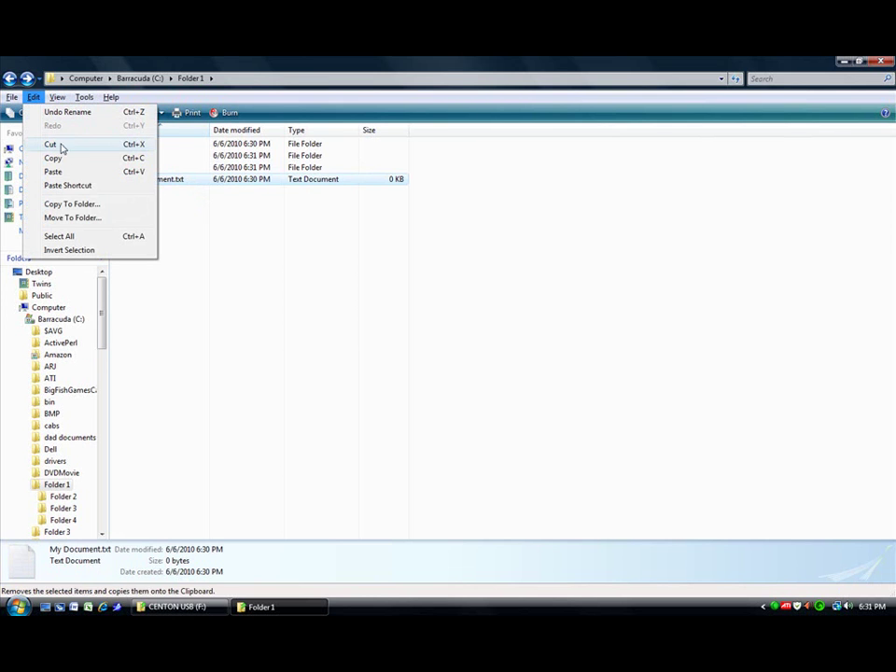
left_click(66, 163)
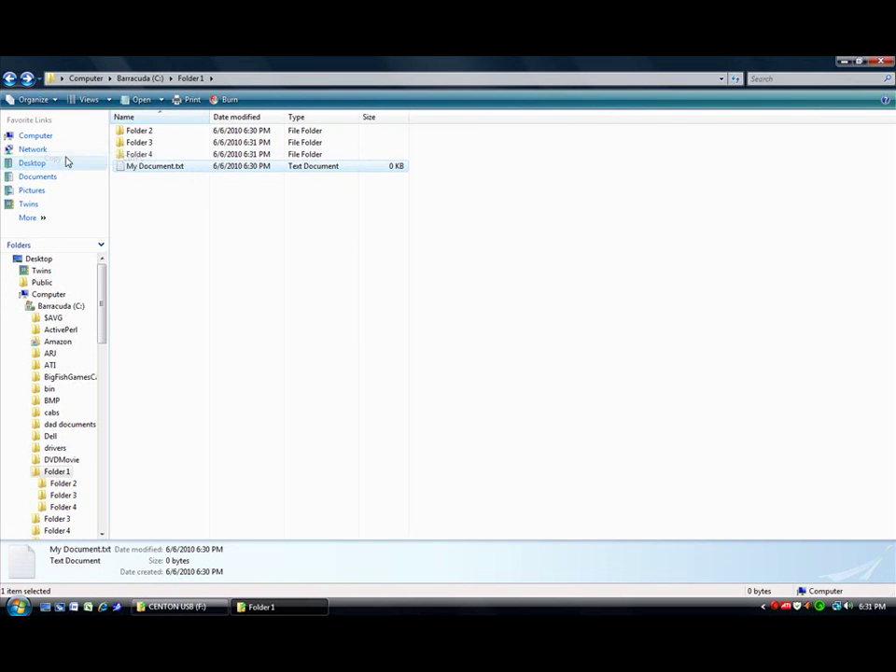
double_click(140, 166)
right_click(185, 153)
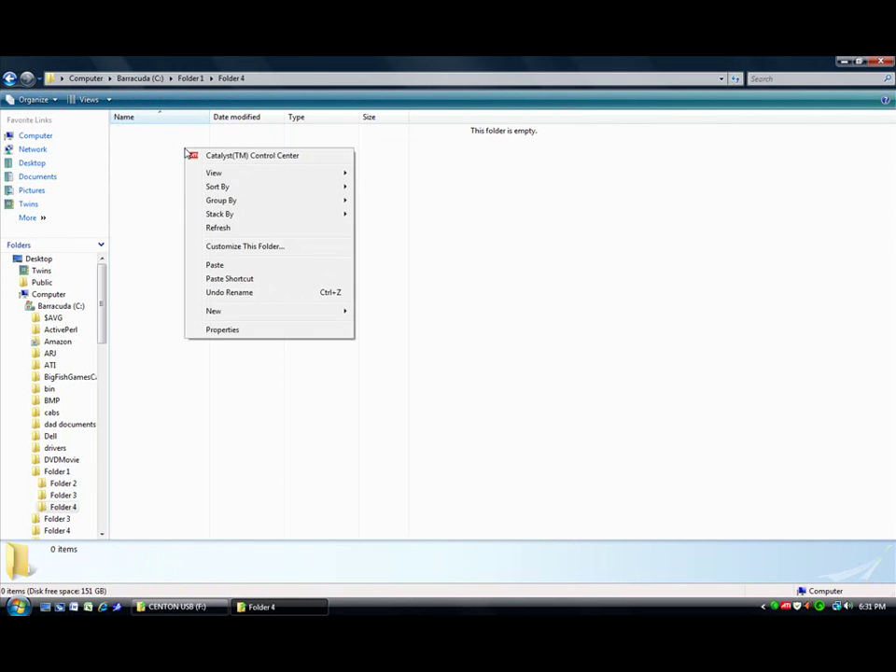
key("alt")
left_click(34, 97)
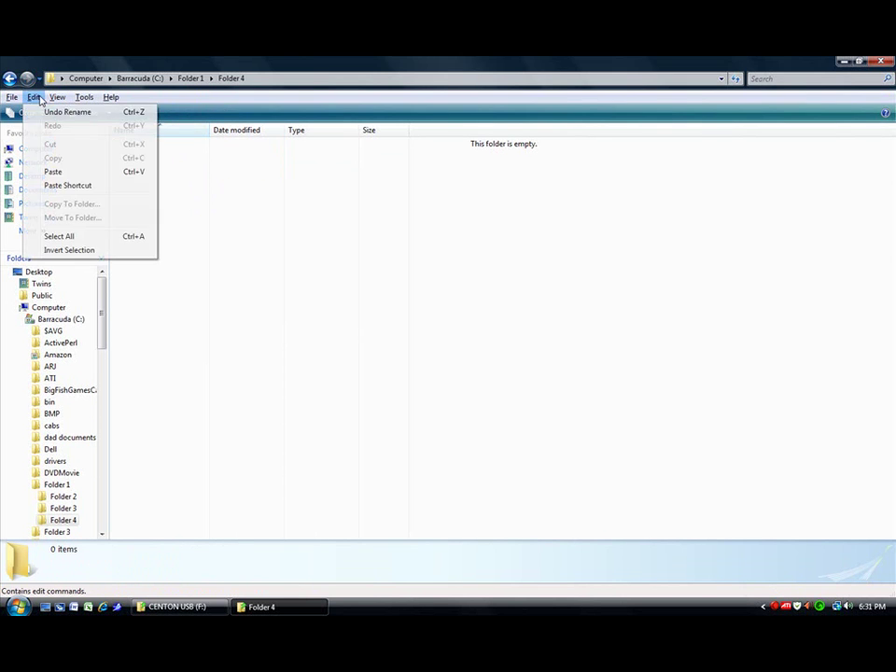
left_click(81, 176)
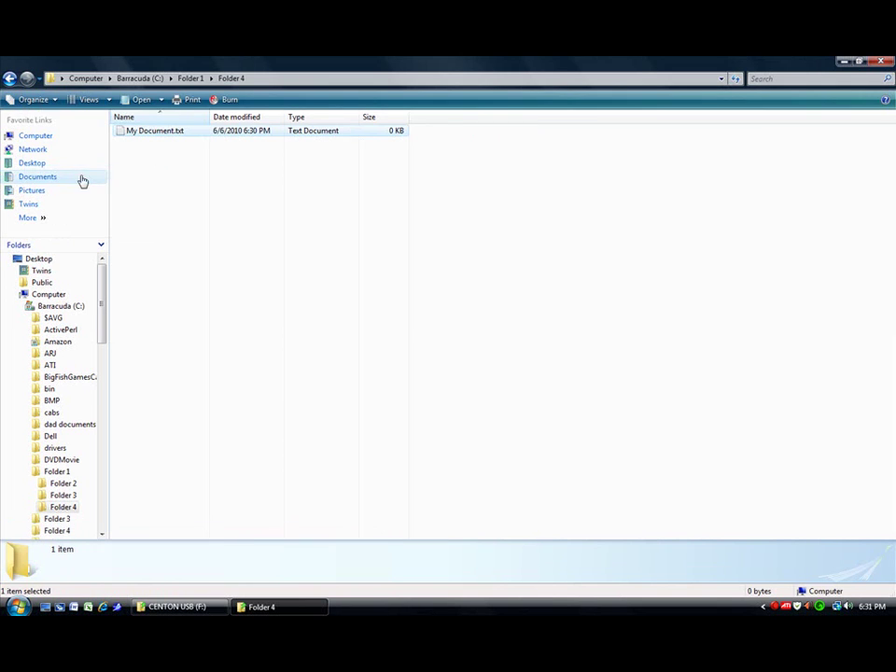
left_click(10, 80)
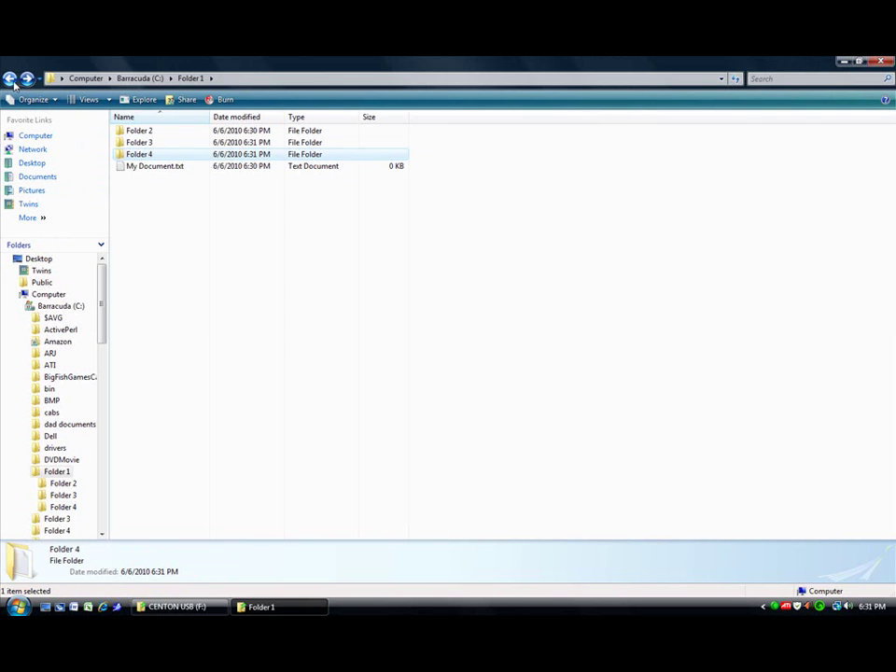
double_click(132, 131)
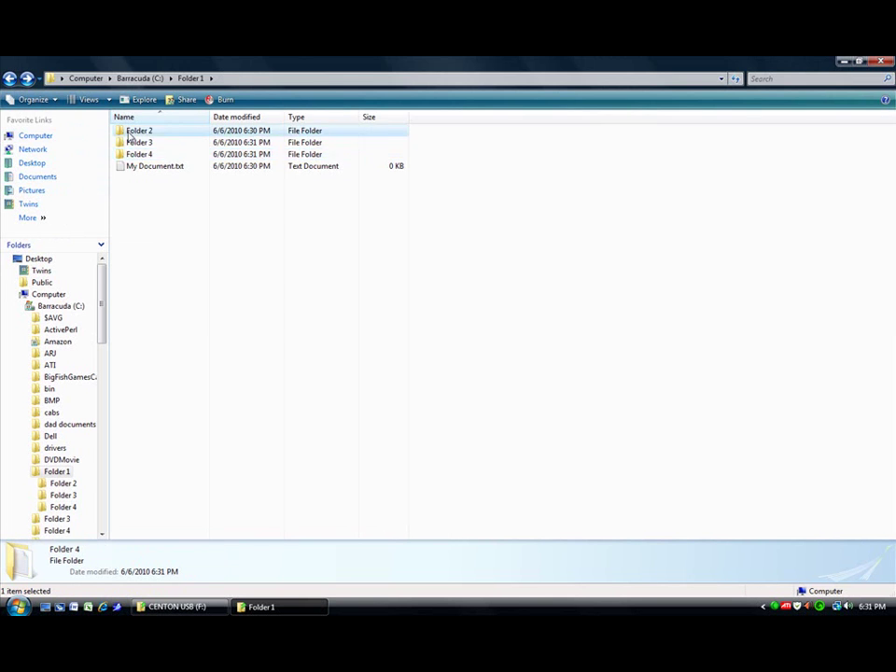
left_click(176, 134)
- Delete My Document.txt from Folder 2
right_click(175, 134)
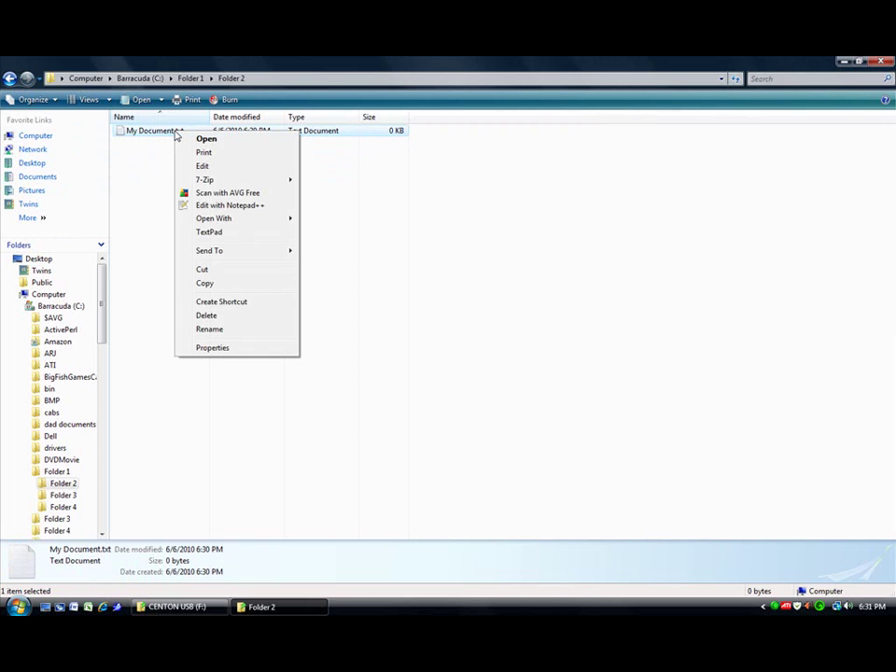
left_click(236, 321)
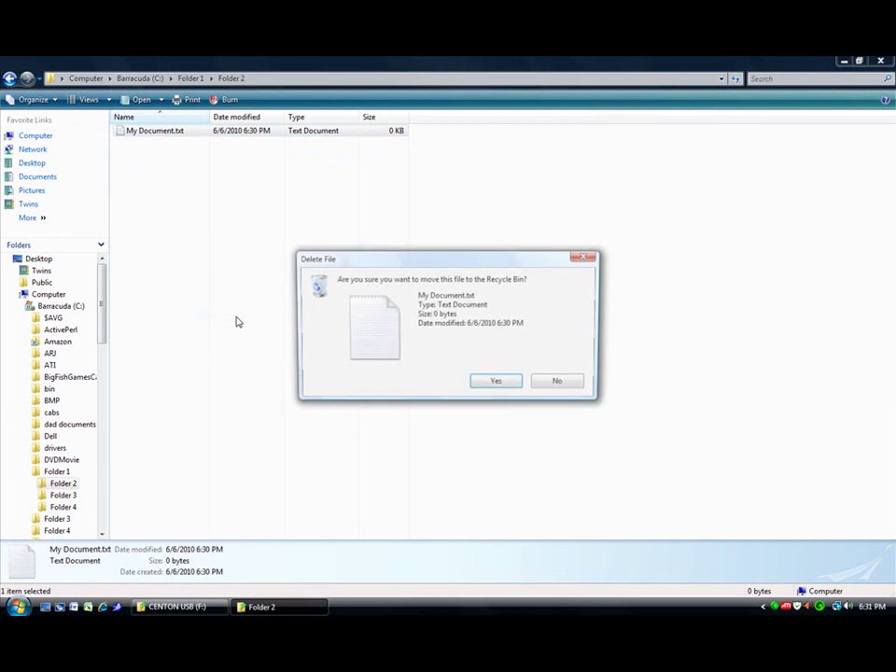
left_click(500, 386)
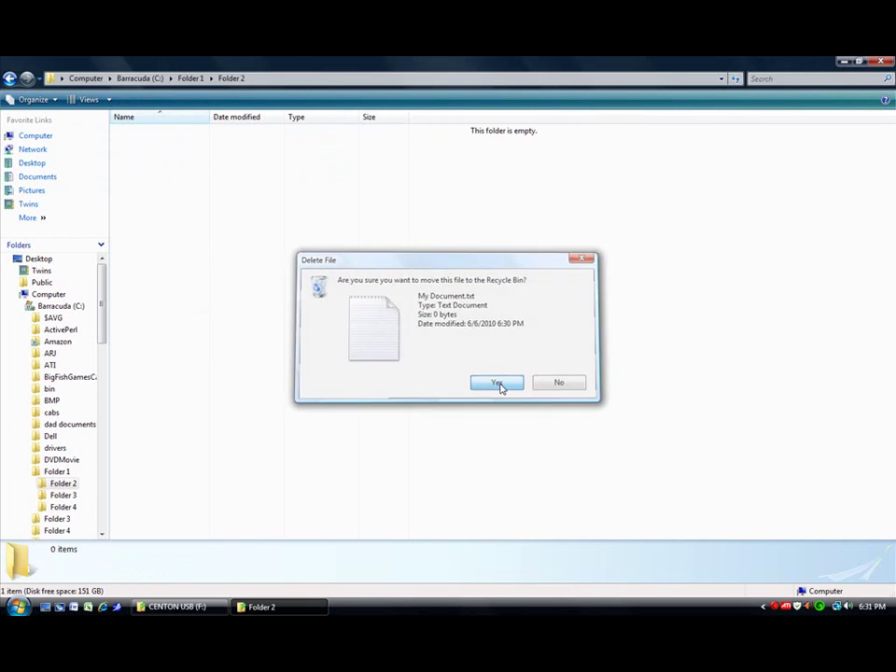
- Delete Folder 2 from Folder1
left_click(9, 79)
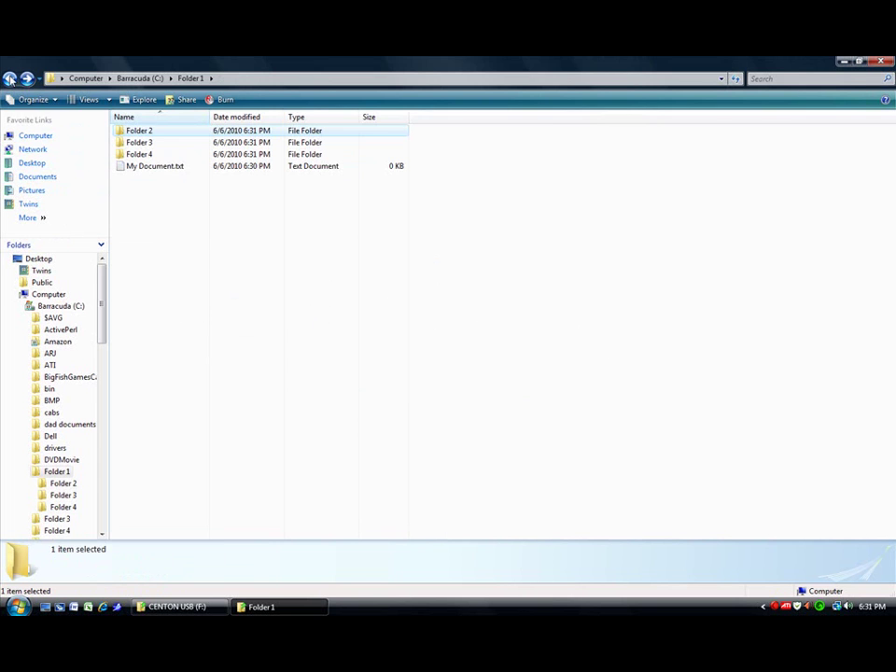
right_click(135, 135)
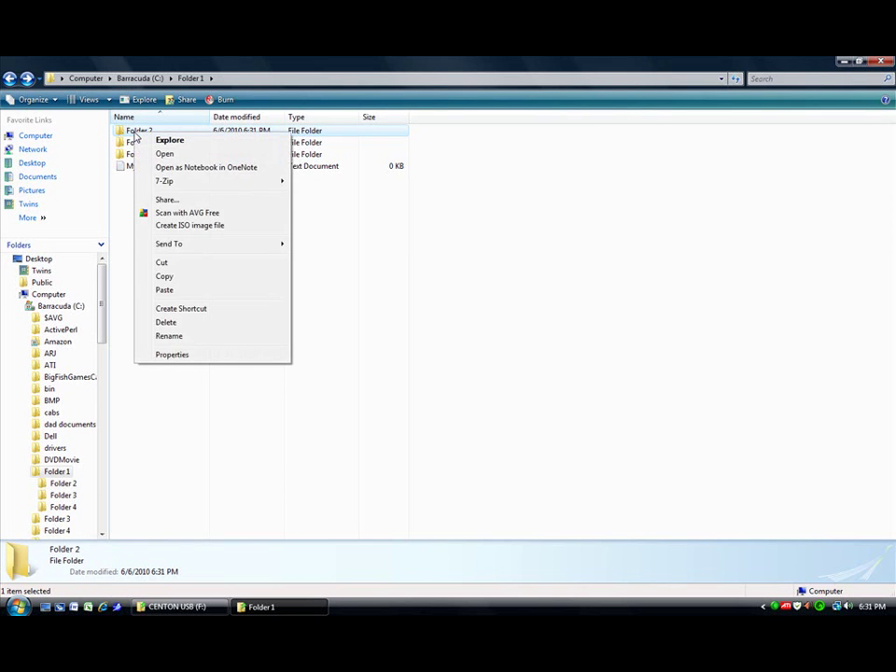
left_click(186, 323)
left_click(498, 383)
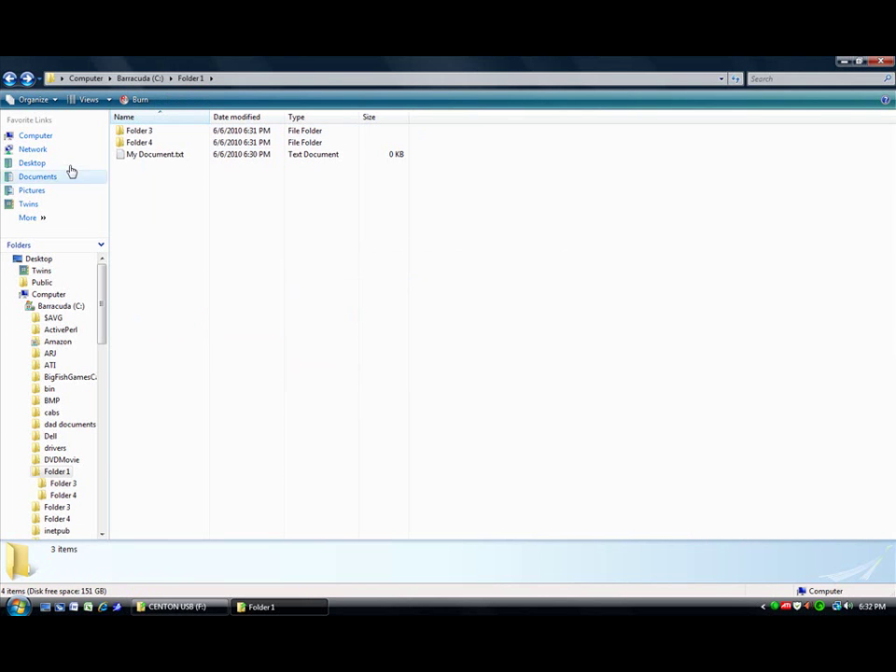
- Copy and paste Folder 3 into Folder1, keeping the name 'Folder 3 - Copy'
left_click(137, 135)
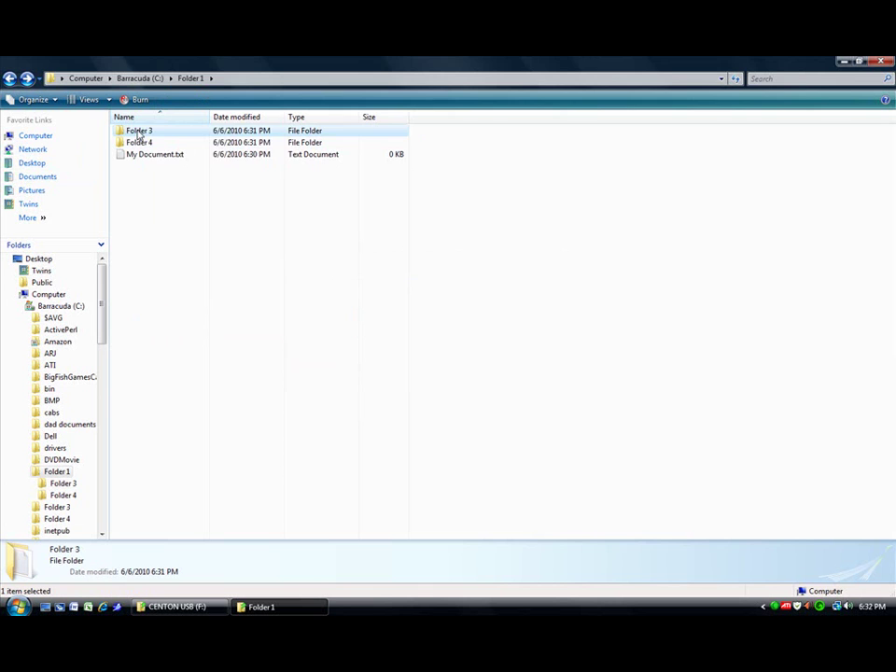
right_click(137, 135)
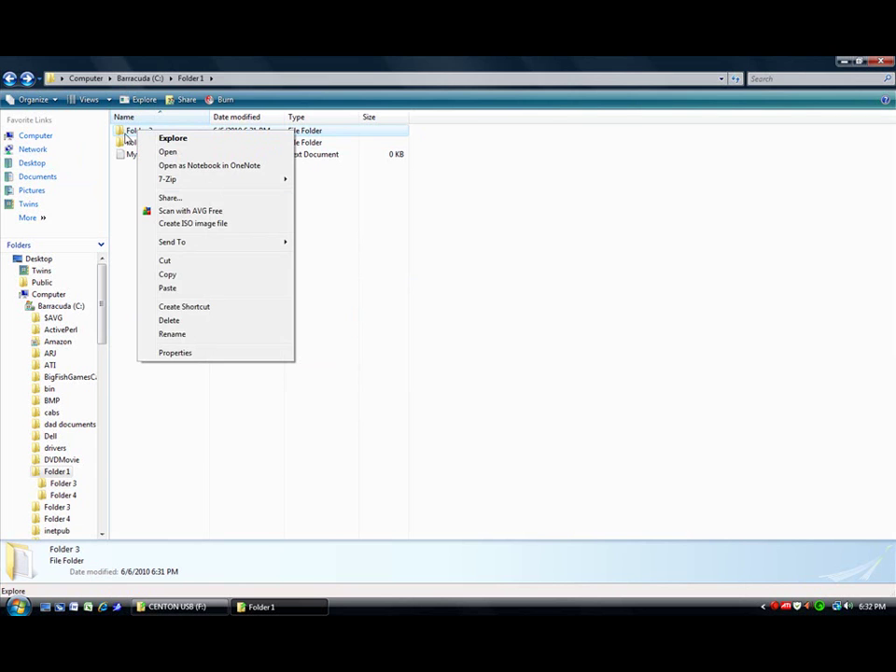
left_click(182, 276)
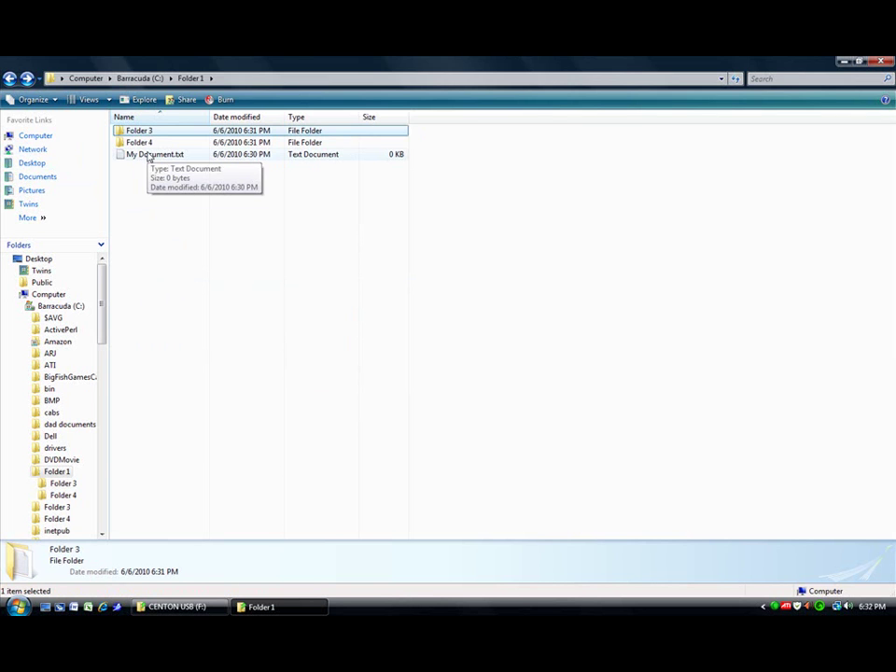
right_click(166, 190)
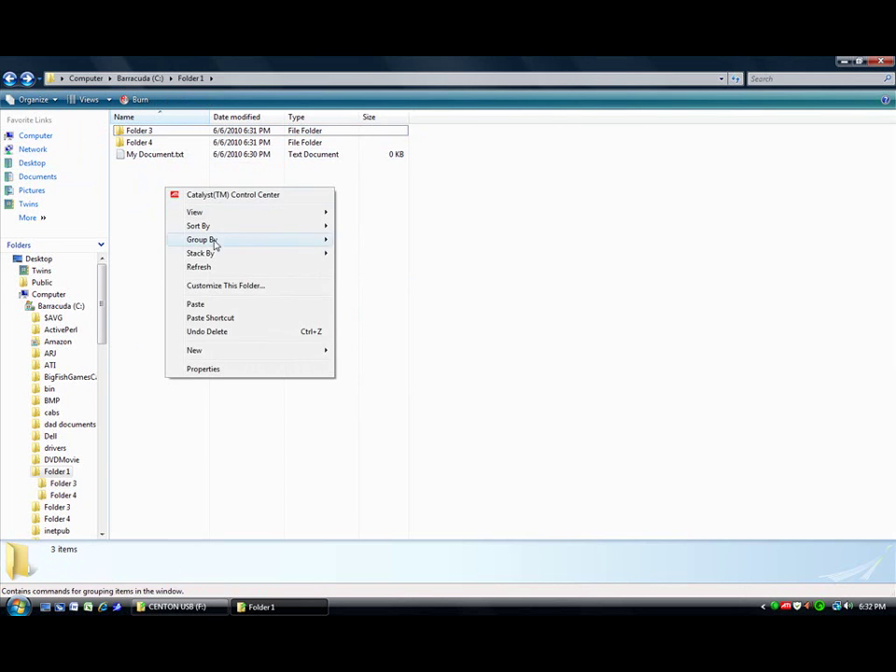
left_click(239, 305)
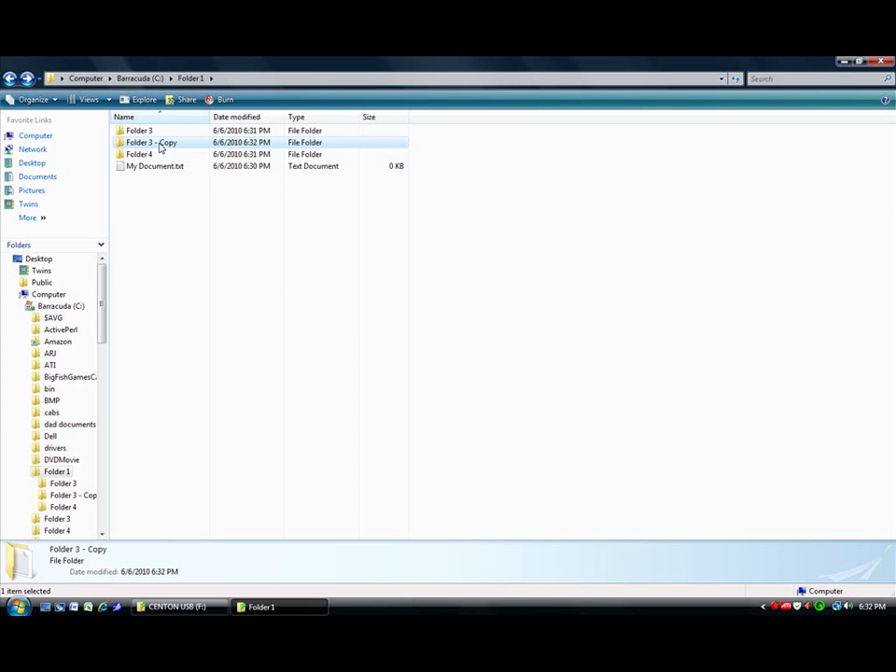
left_click(161, 145)
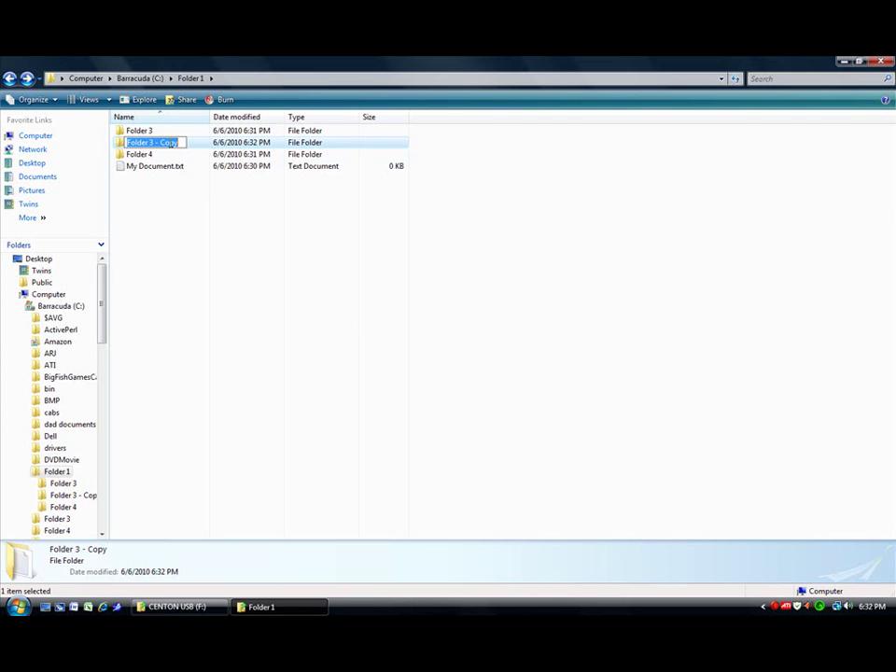
left_click(147, 132)
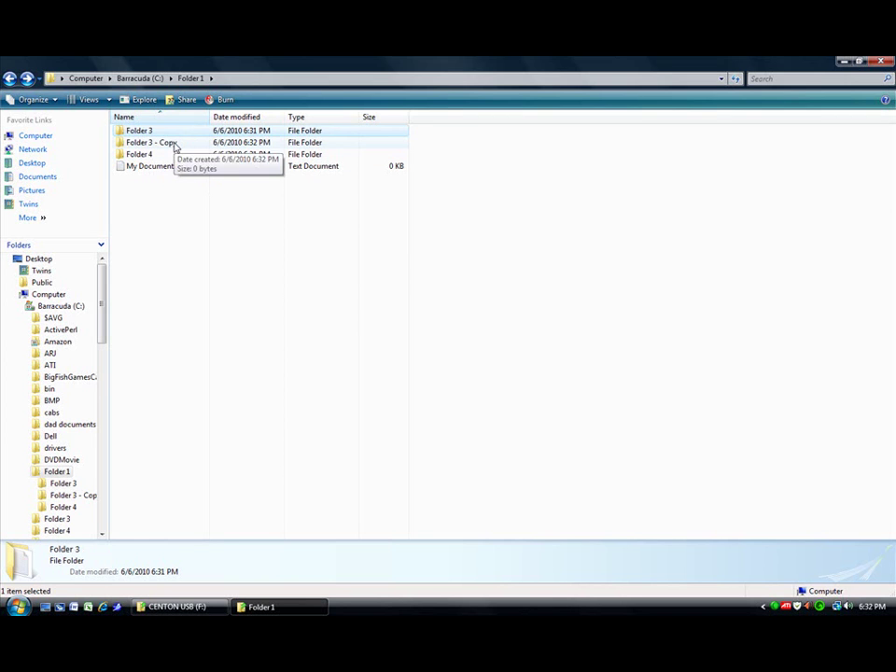
left_click(175, 145)
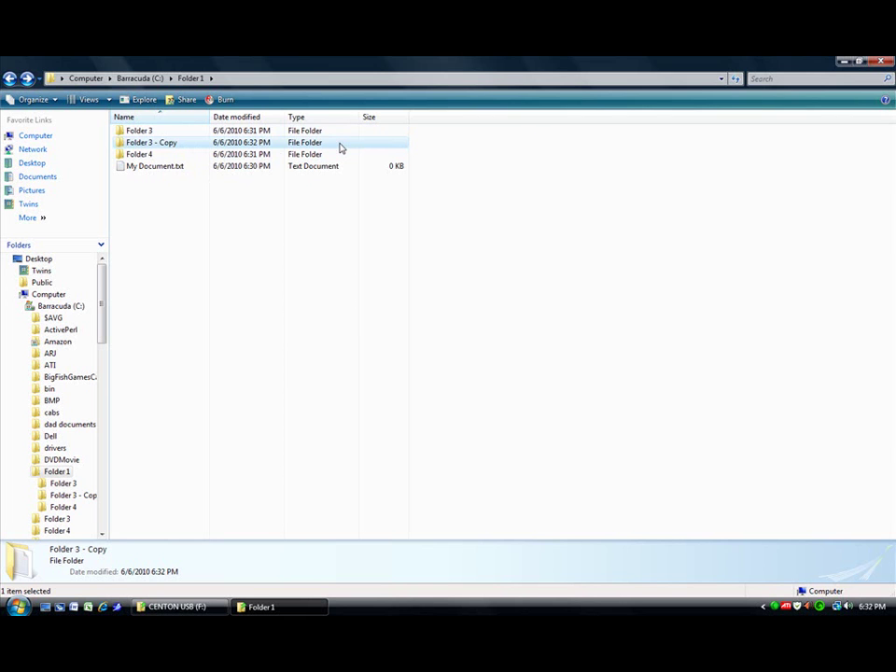
- Delete Folder 3 - Copy and My Document.txt from Folder1 using the Delete key
key("Delete")
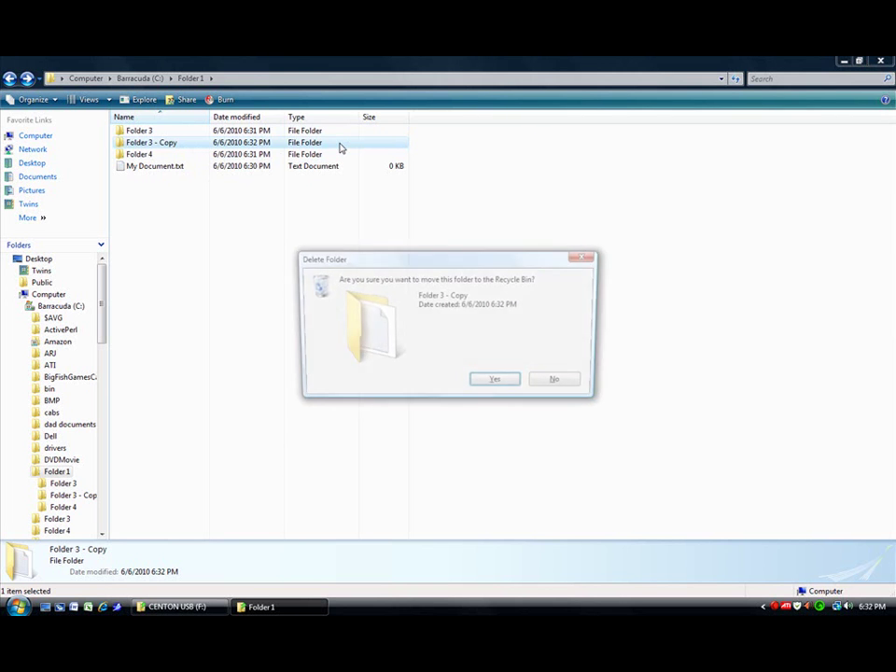
key("Return")
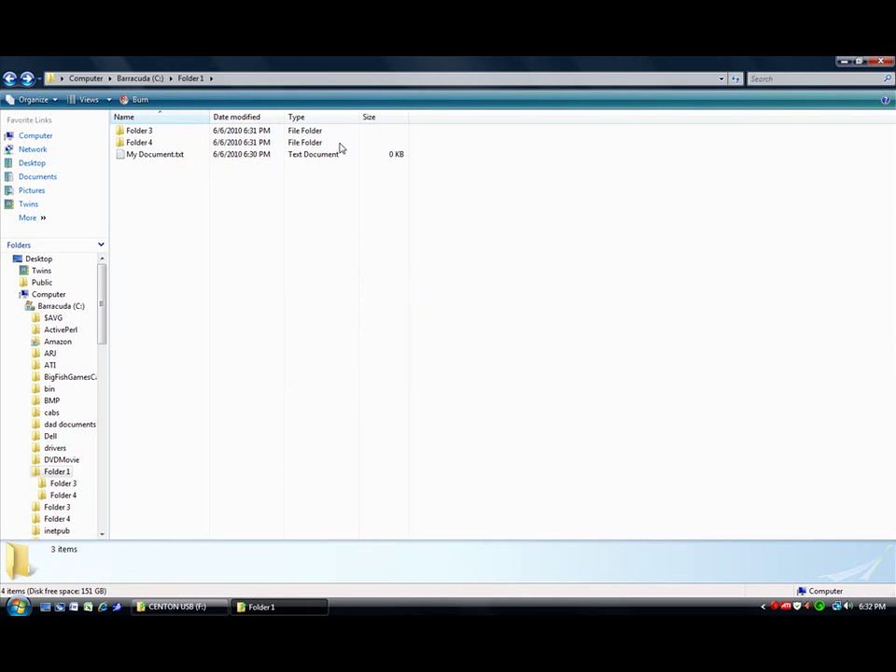
left_click(170, 154)
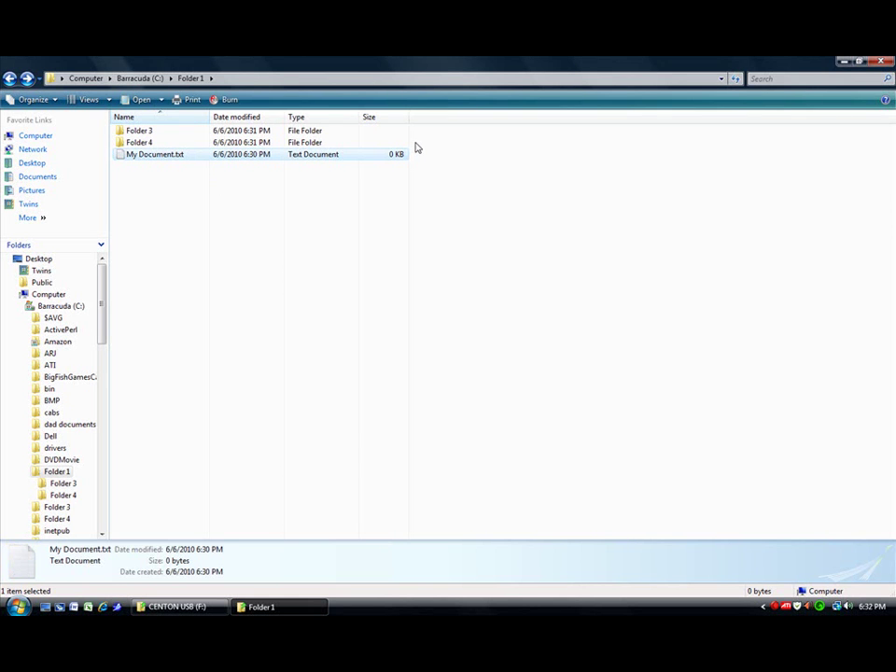
key("Delete")
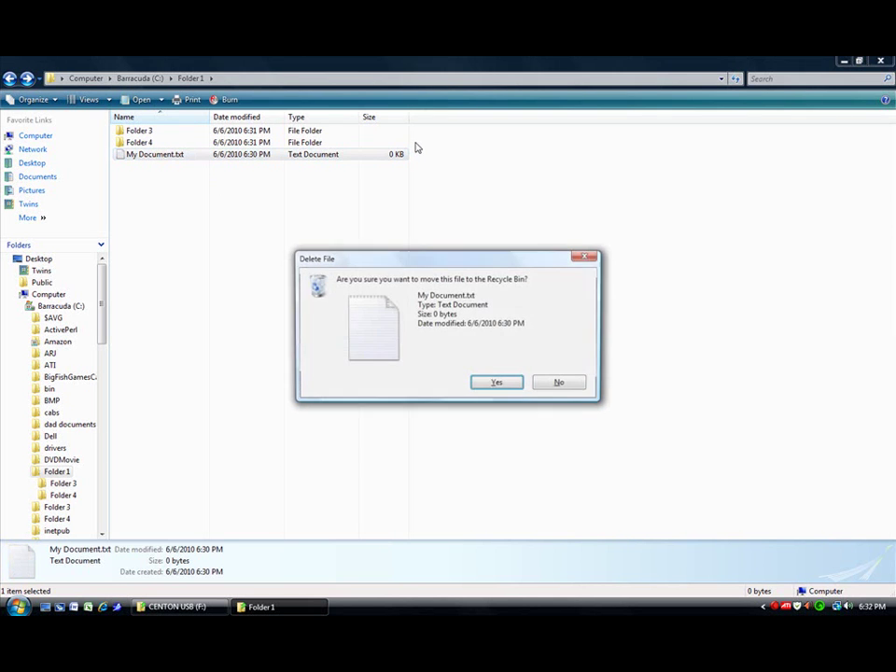
key("Return")
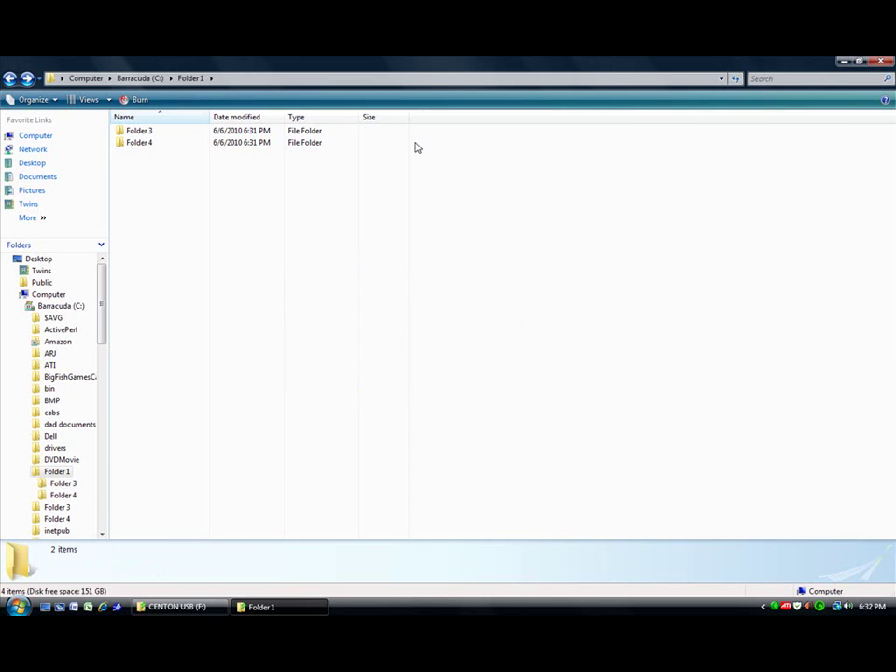
- Delete the My Document.txt copy inside Folder 4 via File > Delete
left_click(143, 143)
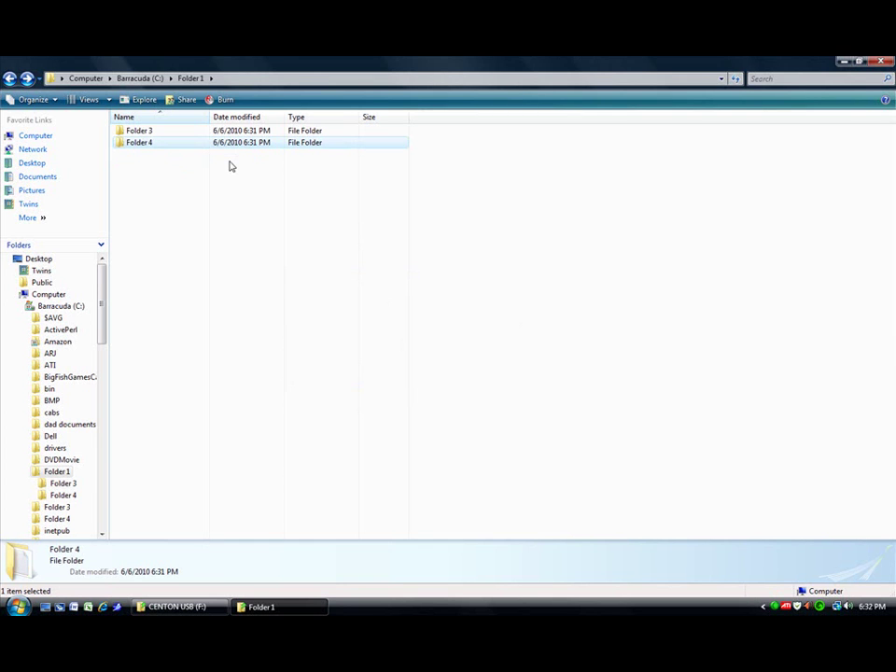
key("Return")
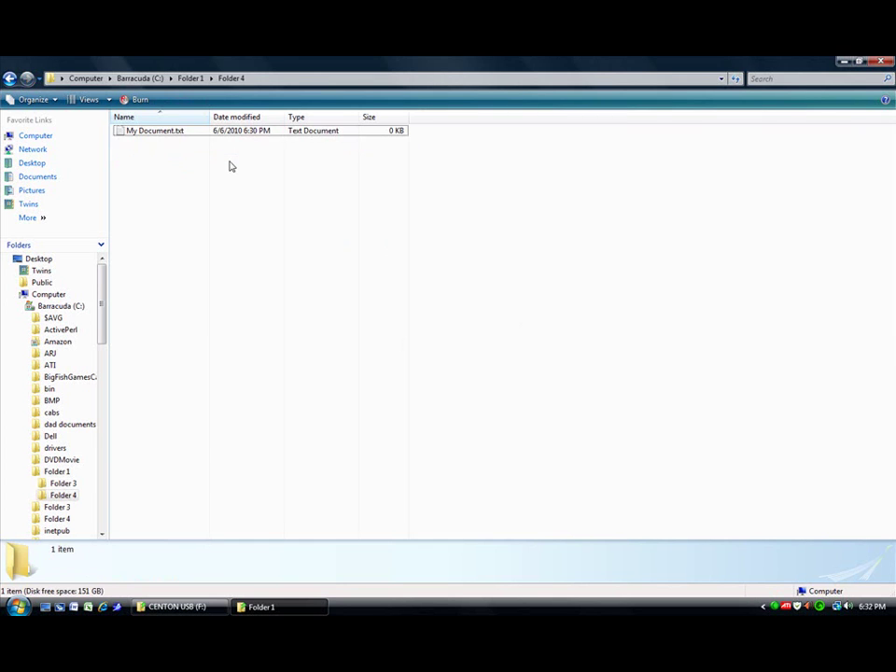
key("Down")
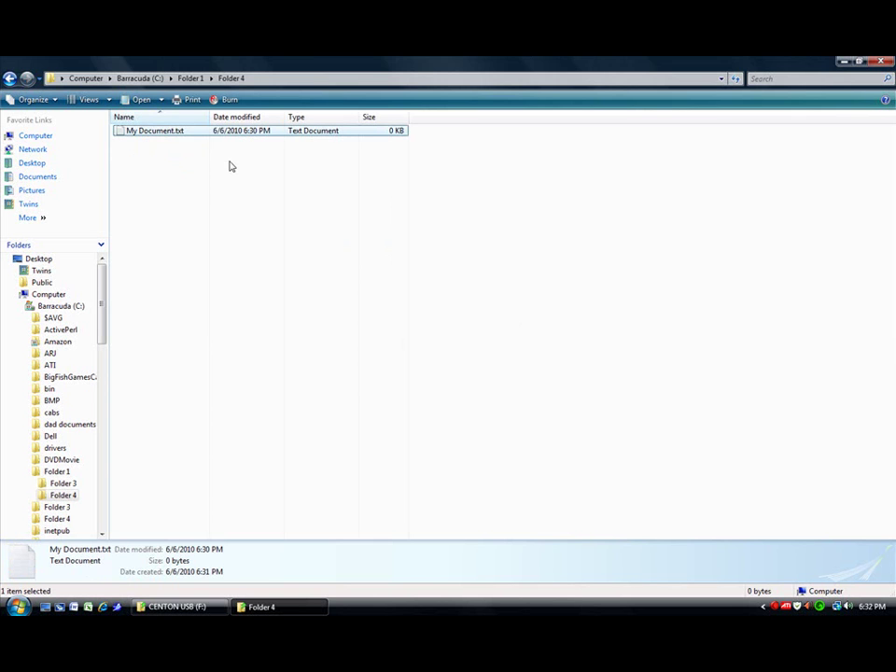
key("alt")
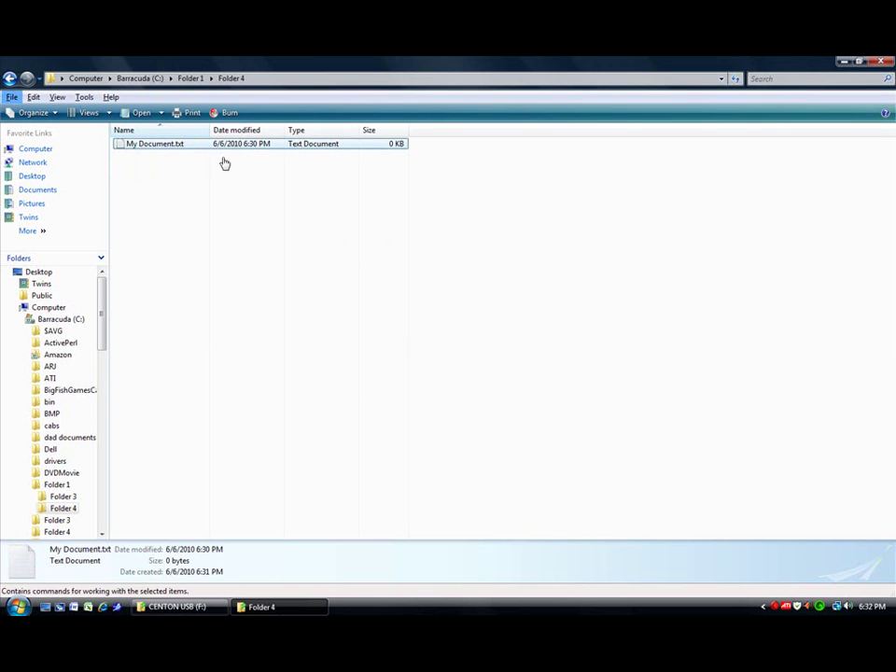
left_click(13, 98)
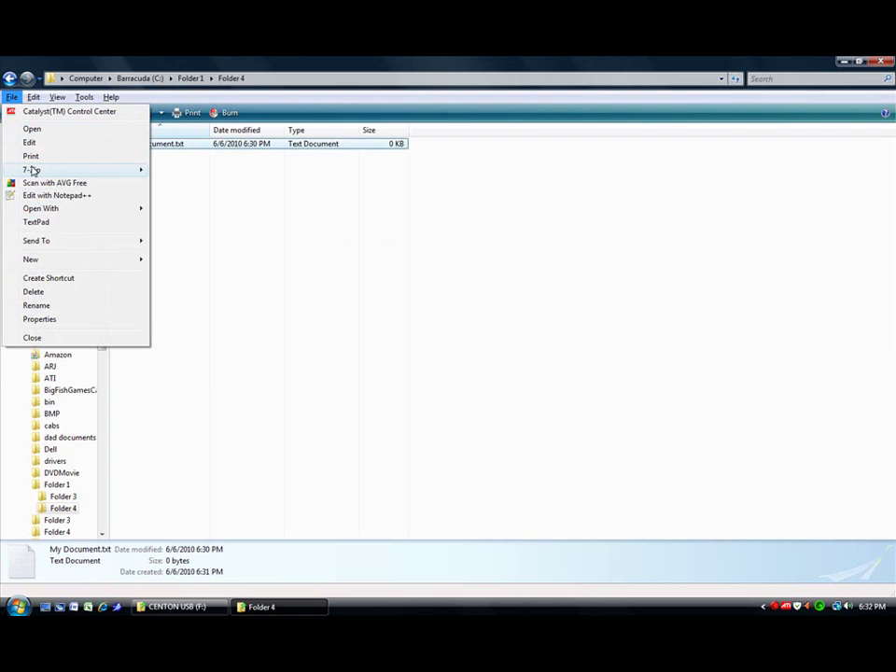
left_click(52, 292)
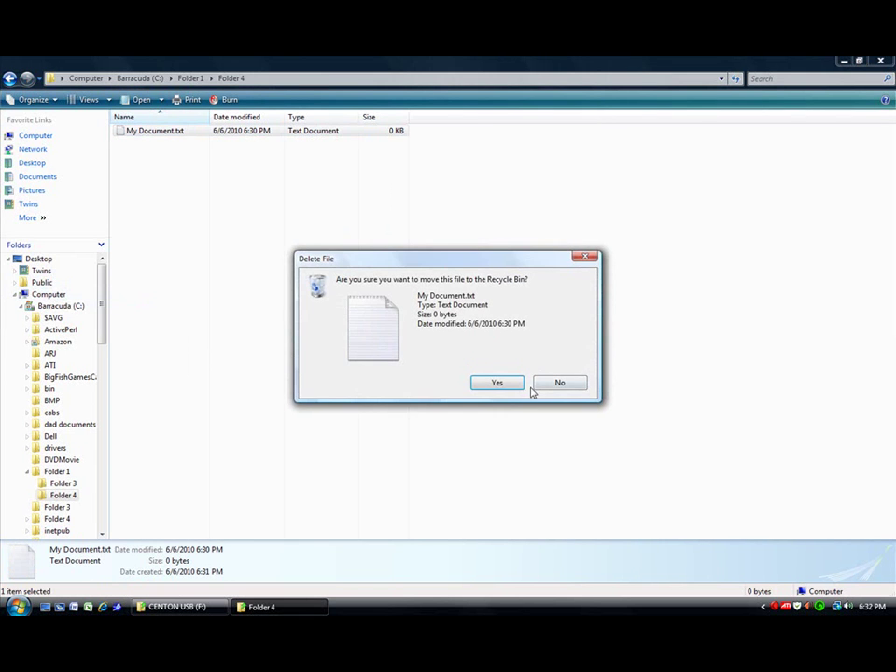
left_click(504, 384)
- Delete Folder 4 from Folder1, leaving only Folder 3
left_click(10, 79)
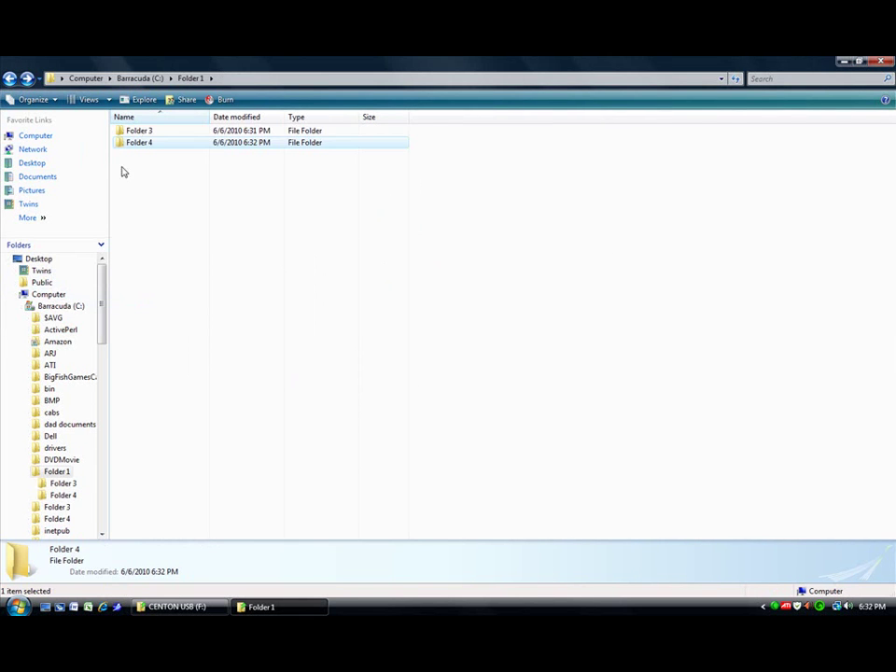
key("alt")
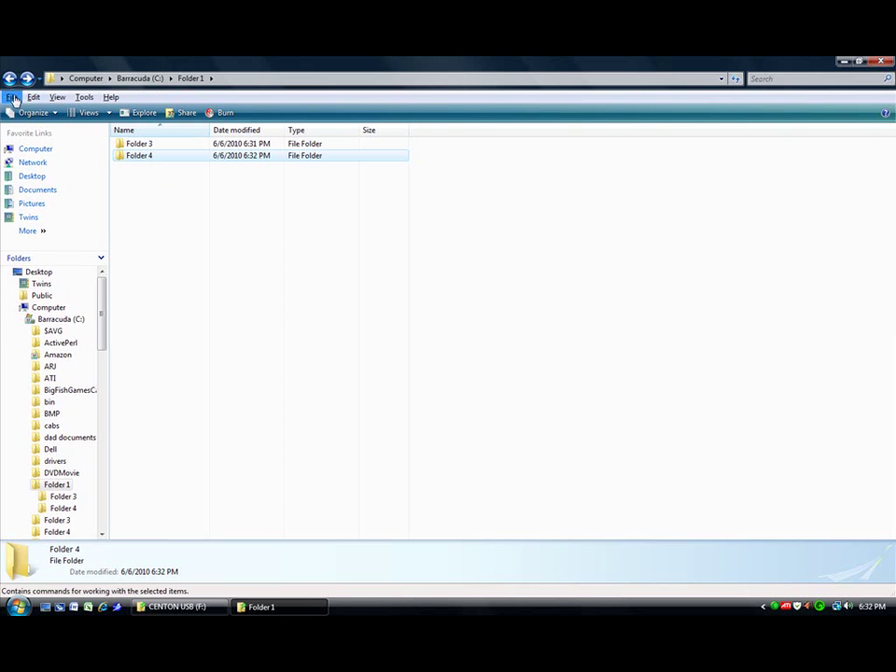
left_click(11, 97)
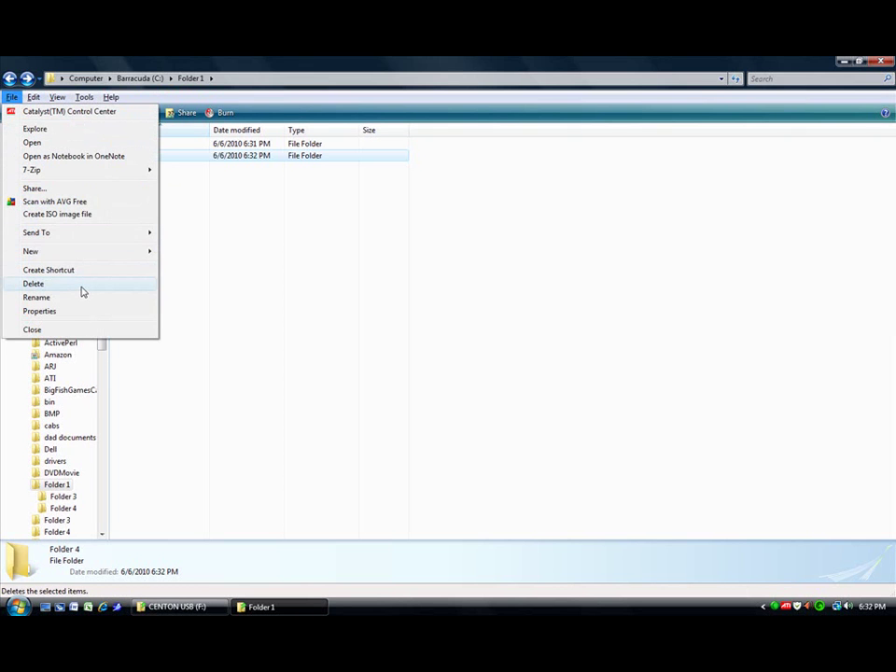
left_click(34, 283)
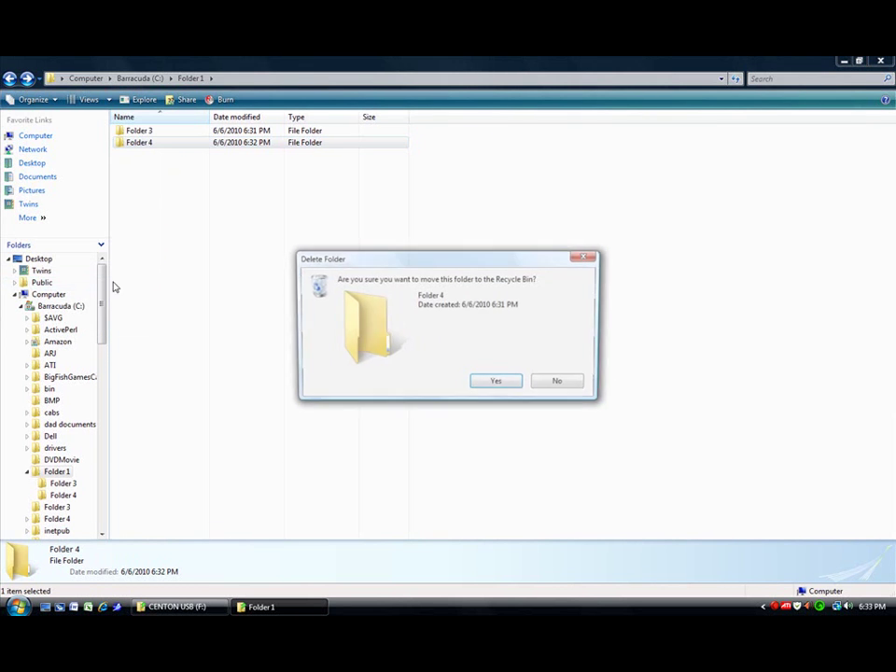
left_click(502, 388)
- Create a new folder named 'Folder Destination' inside Folder1 beside Folder 3
right_click(199, 240)
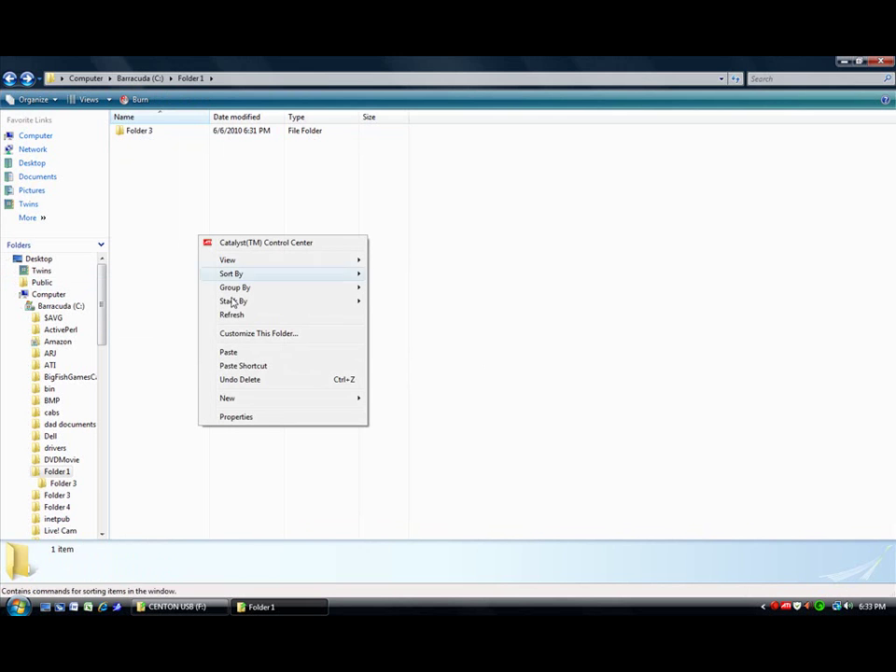
mouse_move(280, 398)
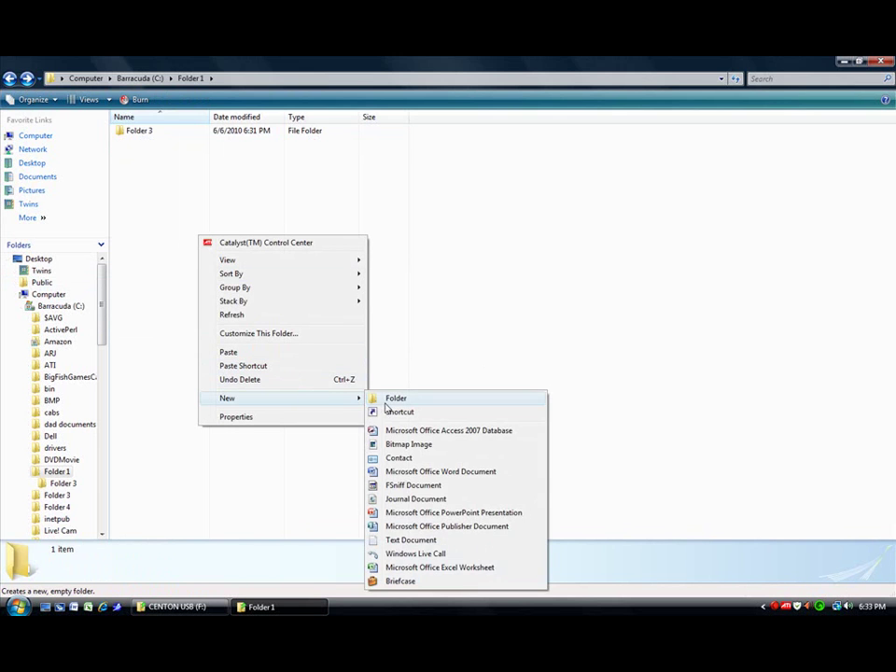
left_click(394, 399)
type("Fo")
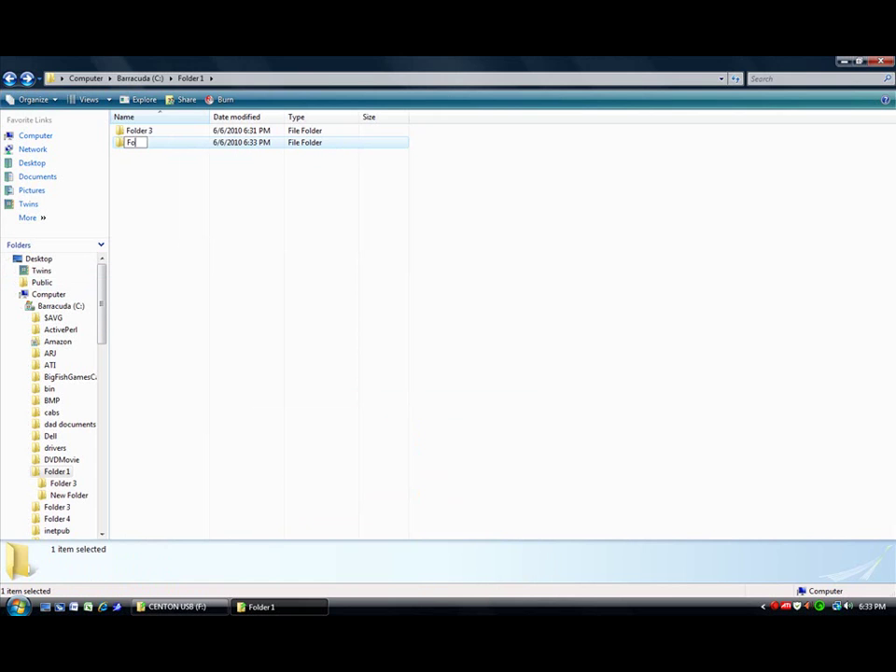
type("lder Dest")
type("inatio")
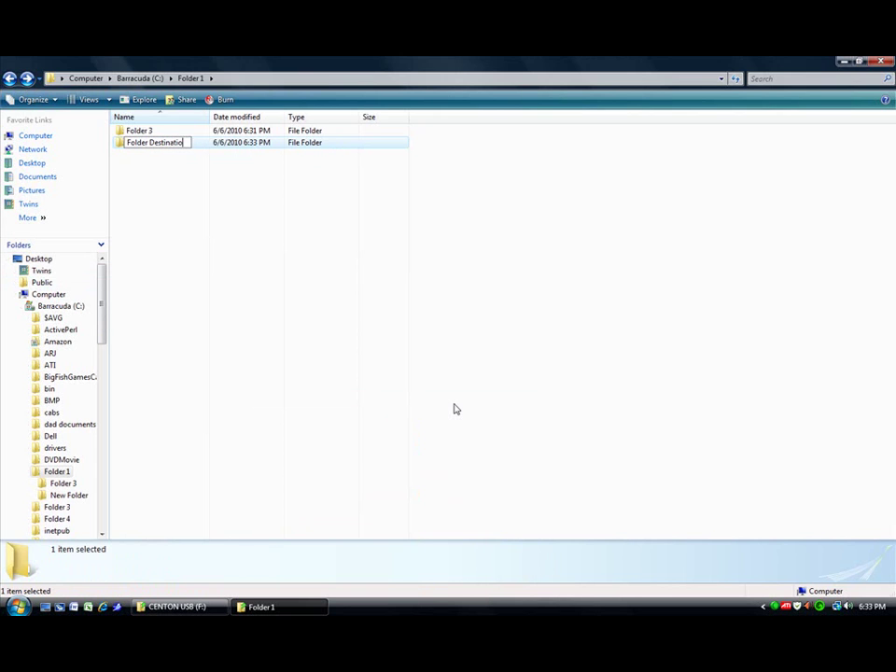
type("n")
key("Return")
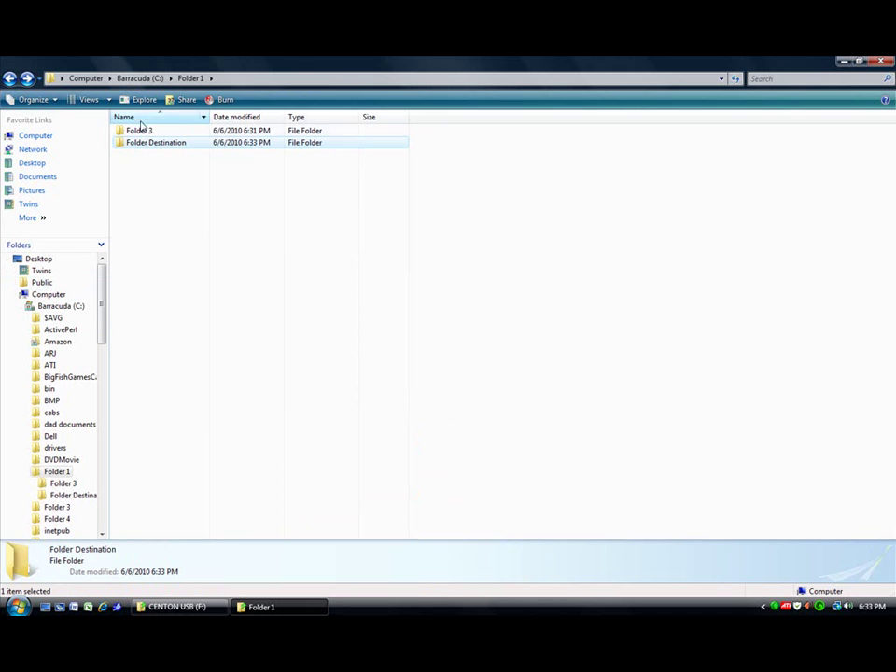
left_click(142, 132)
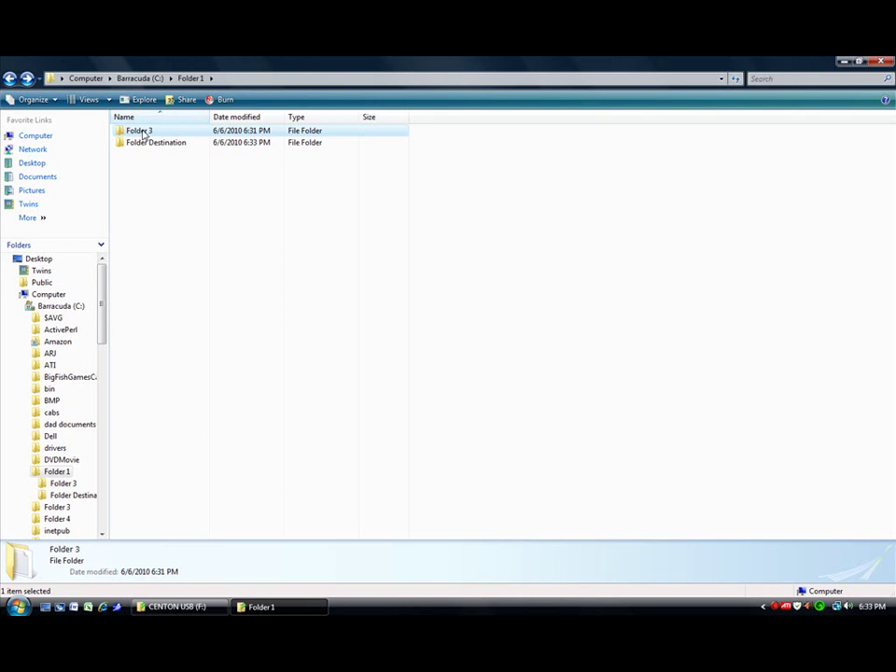
- Cut Folder 3 and paste it into Folder Destination, then reopen Folder Destination to check it
right_click(143, 132)
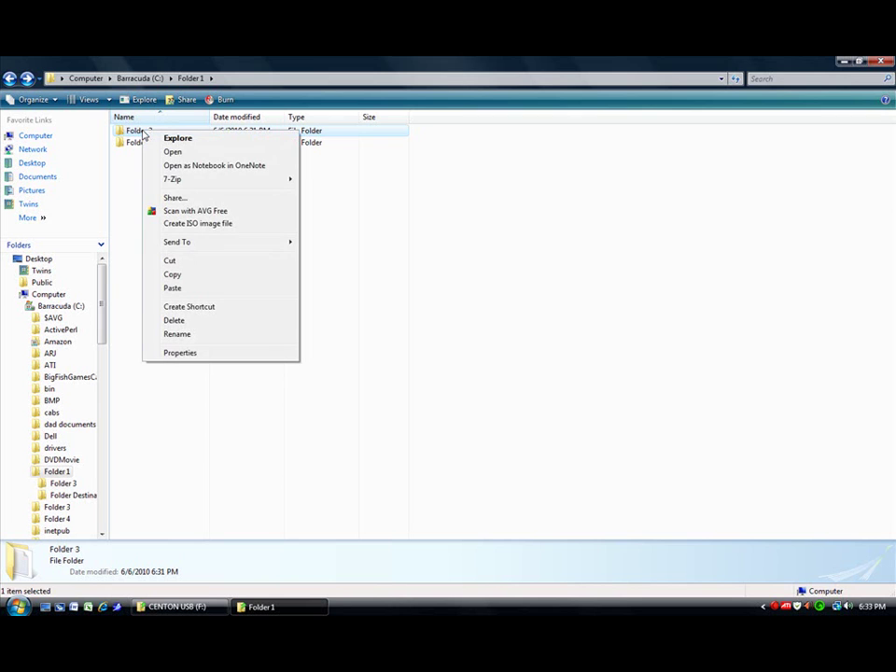
left_click(207, 270)
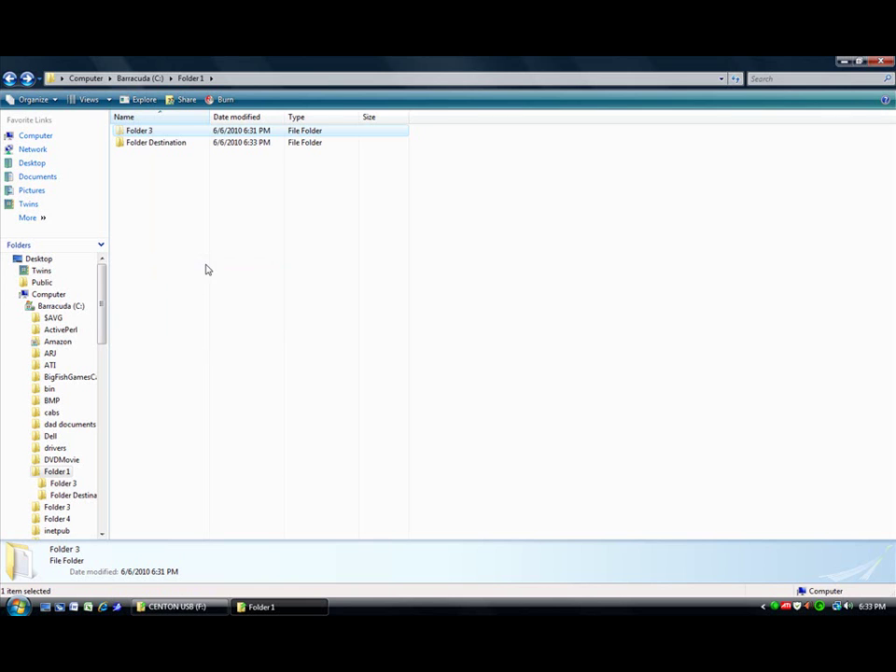
mouse_move(156, 143)
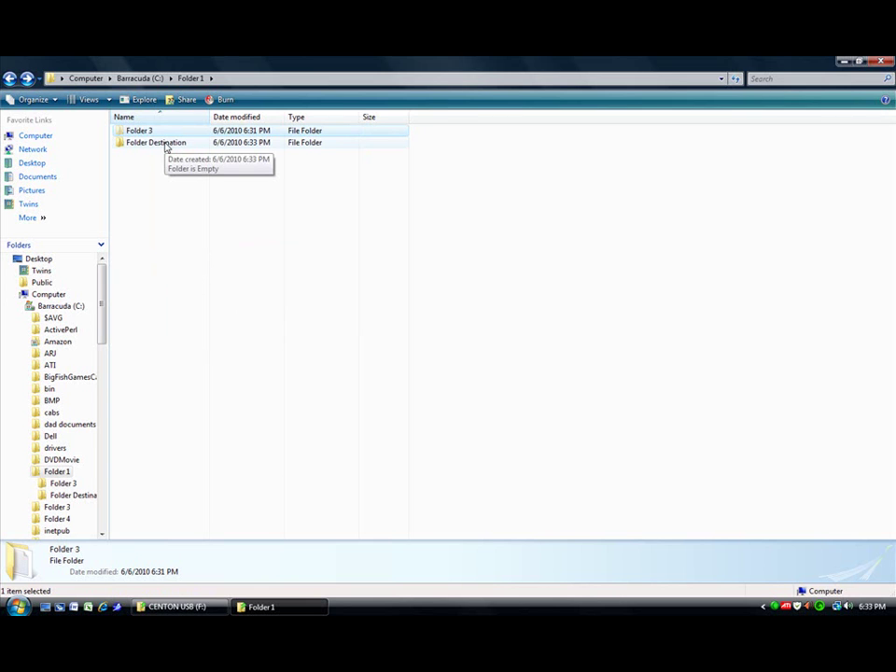
double_click(159, 142)
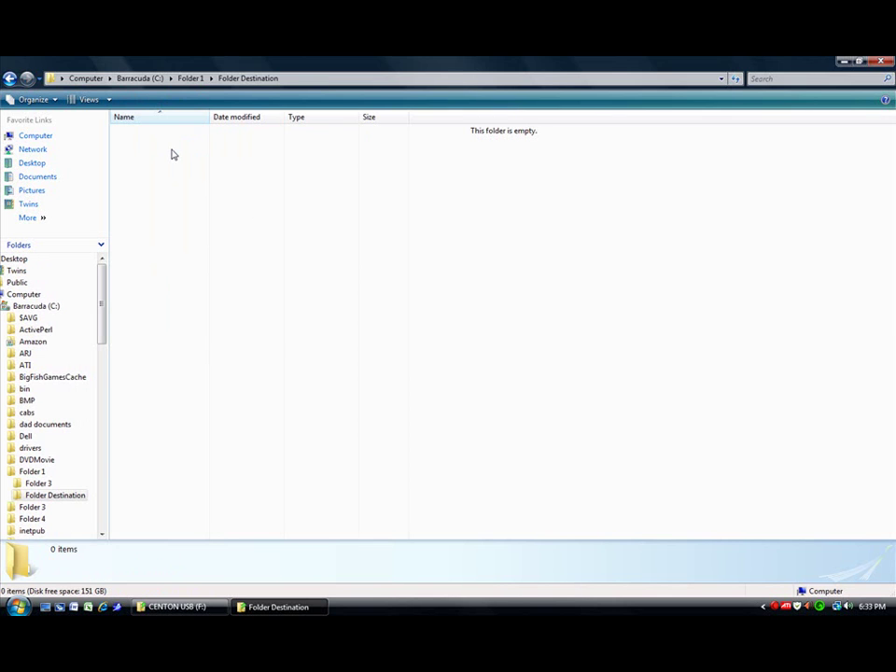
right_click(172, 151)
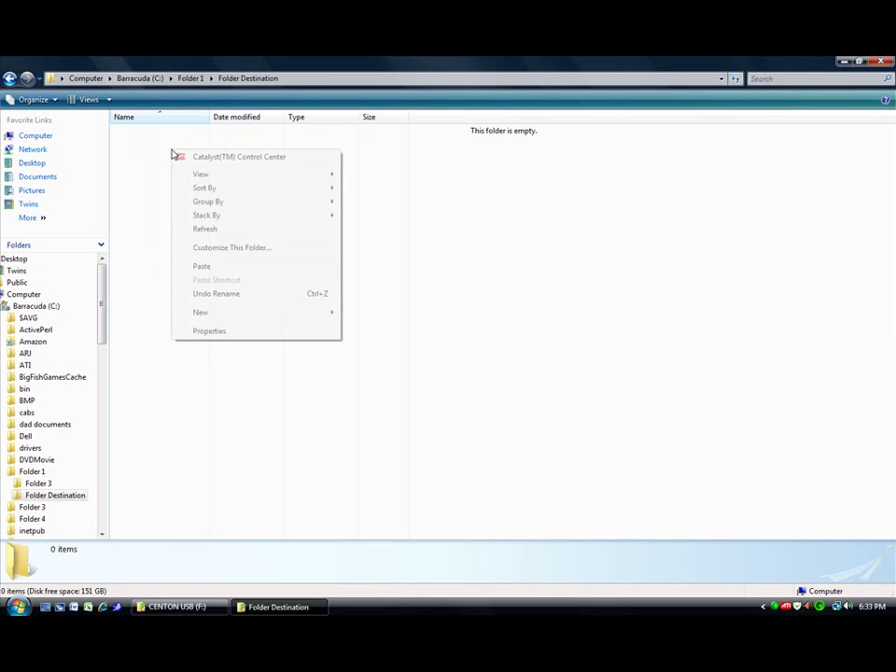
left_click(208, 269)
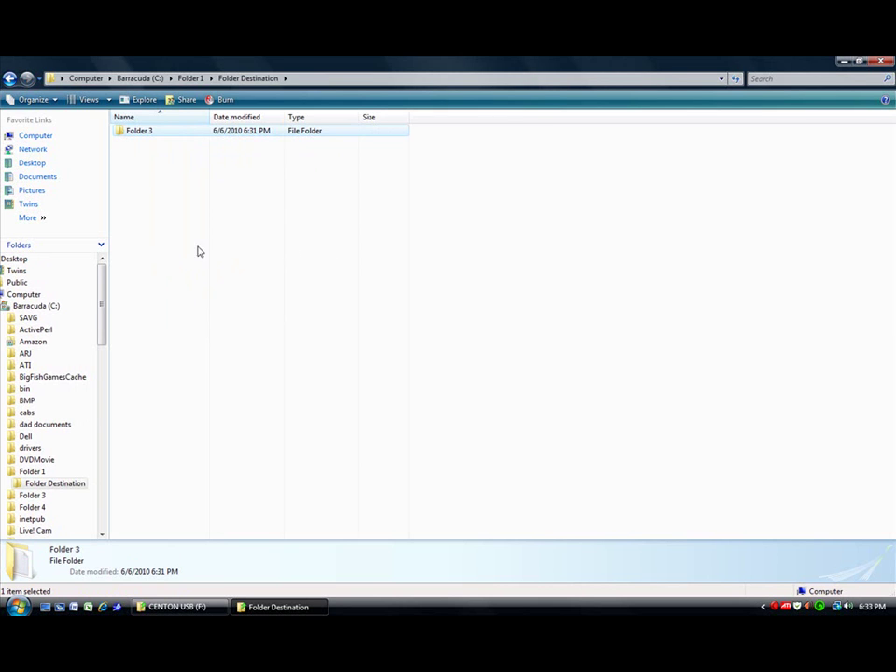
left_click(11, 79)
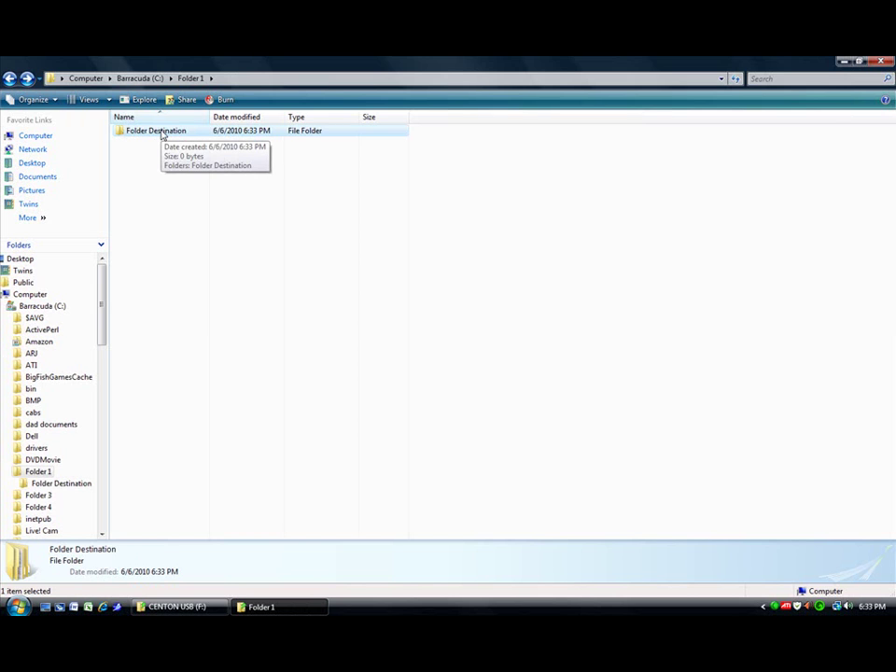
double_click(162, 135)
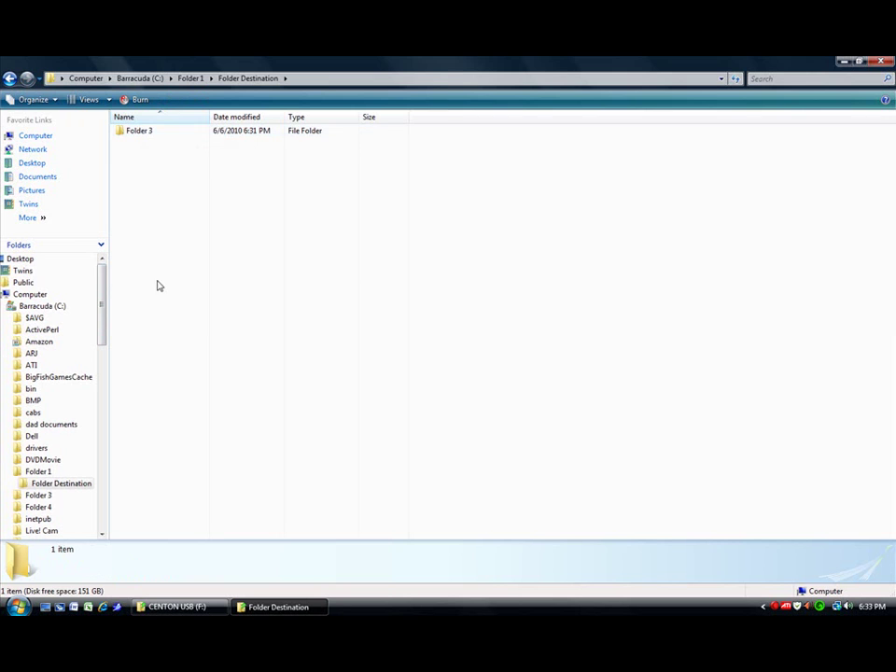
- Drag Folder 3 out of Folder Destination onto Folder1 in the Folders pane, then open Folder1
left_click(143, 133)
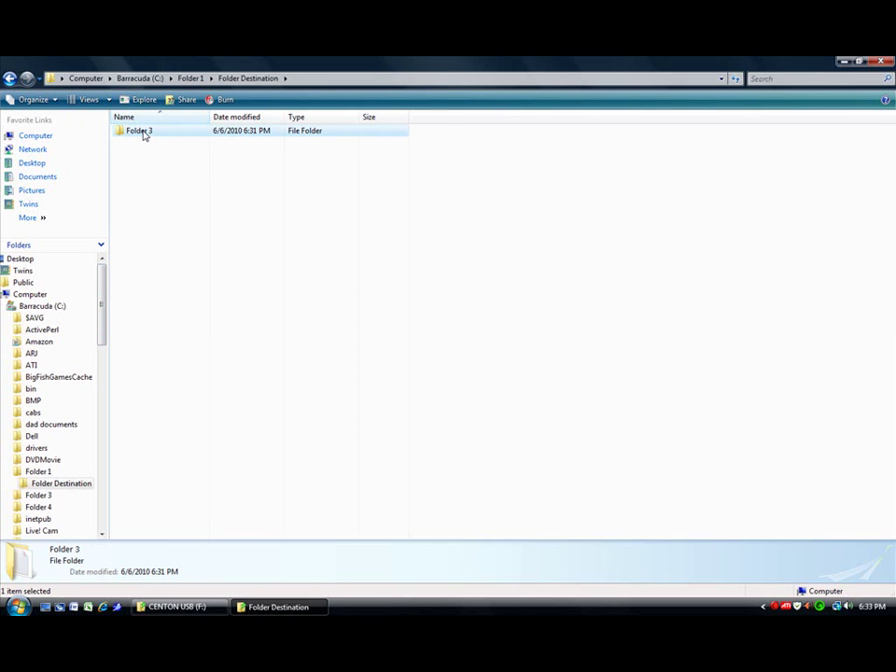
mouse_move(145, 134)
left_mouse_down()
mouse_move(68, 450)
mouse_move(57, 478)
mouse_move(43, 476)
left_mouse_up()
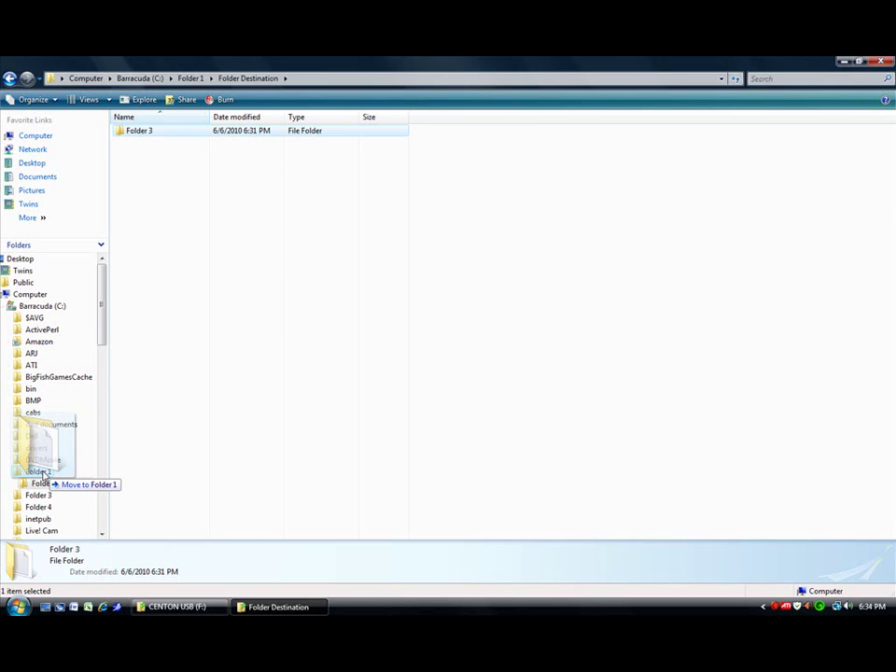
left_click_drag(43, 476, 46, 472)
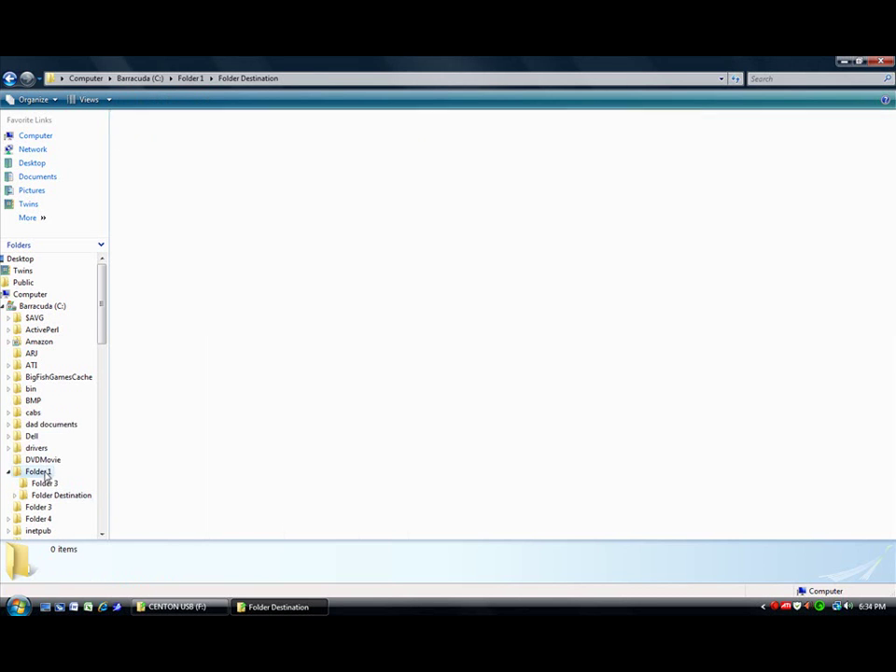
left_click(41, 472)
left_click(140, 131)
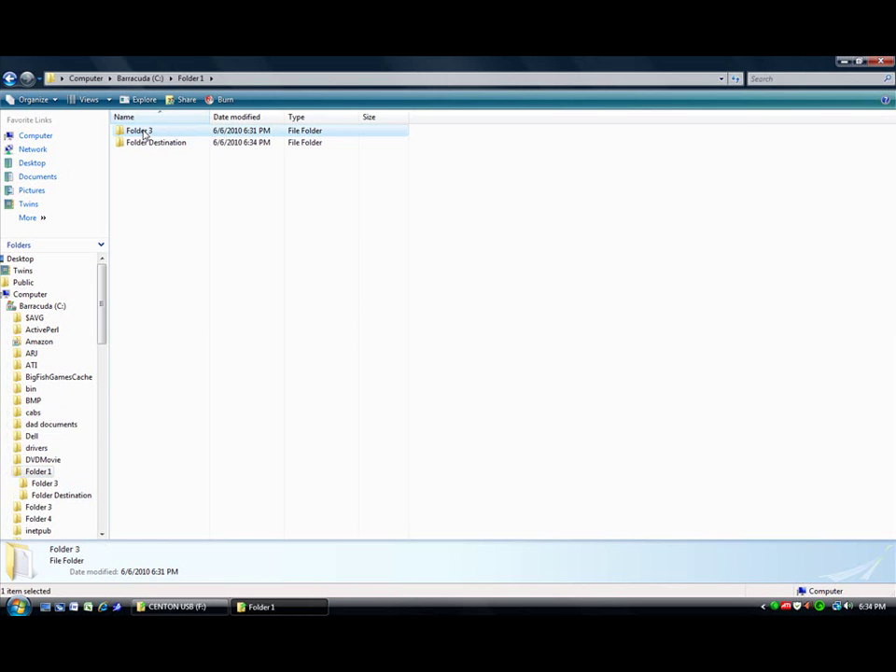
- Right-drag Folder 3 onto Folder Destination with Move Here, then restore down the window
left_click(144, 133)
key("Escape")
left_click_drag(149, 132, 148, 146)
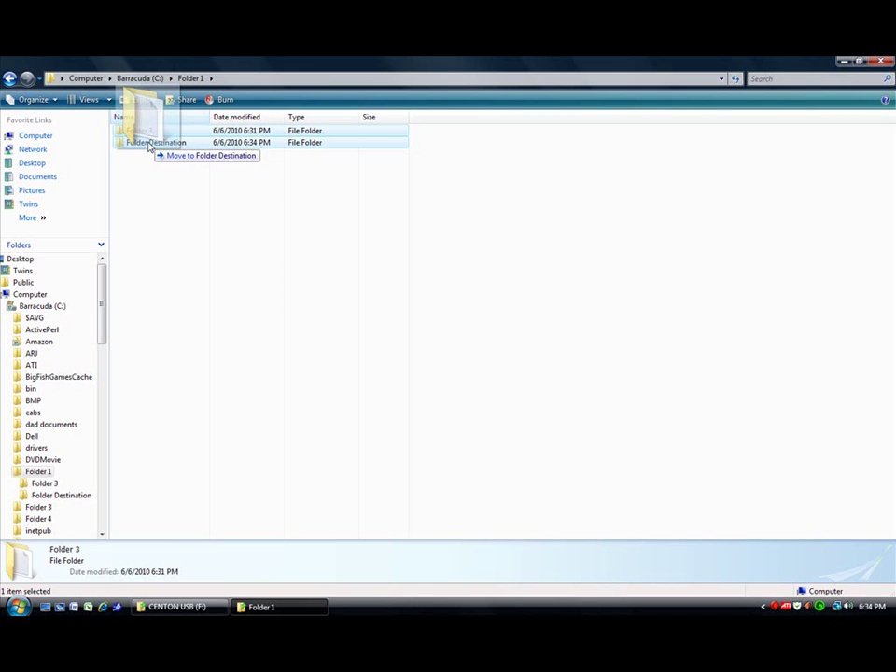
left_click_drag(148, 145, 180, 147)
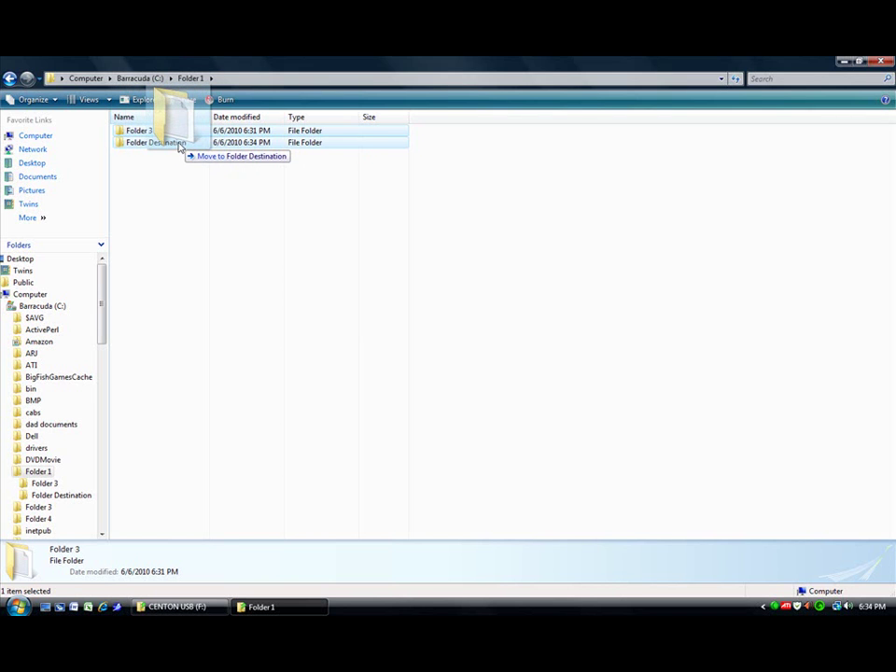
left_click_drag(180, 147, 180, 149)
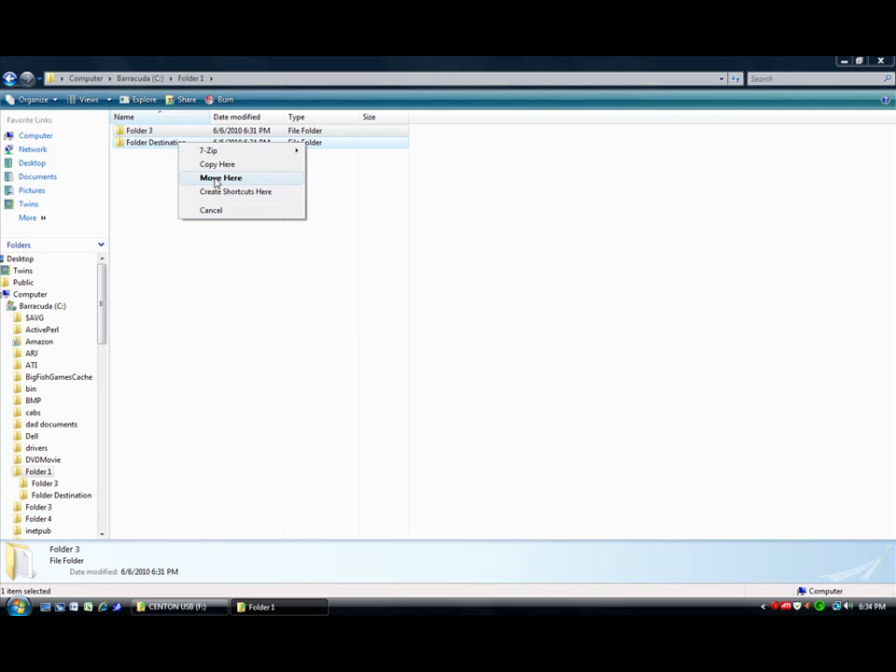
left_click(216, 179)
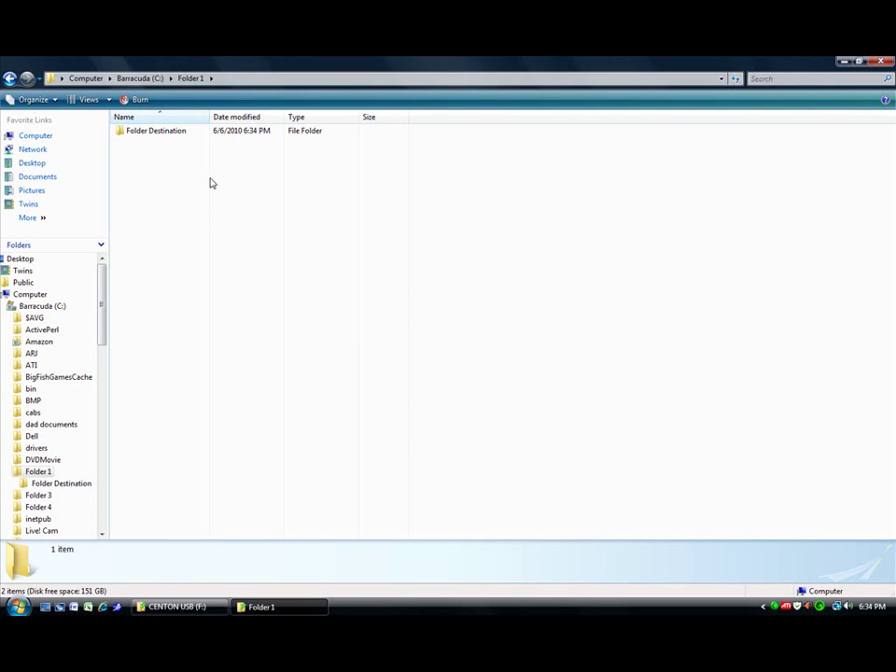
left_click(859, 60)
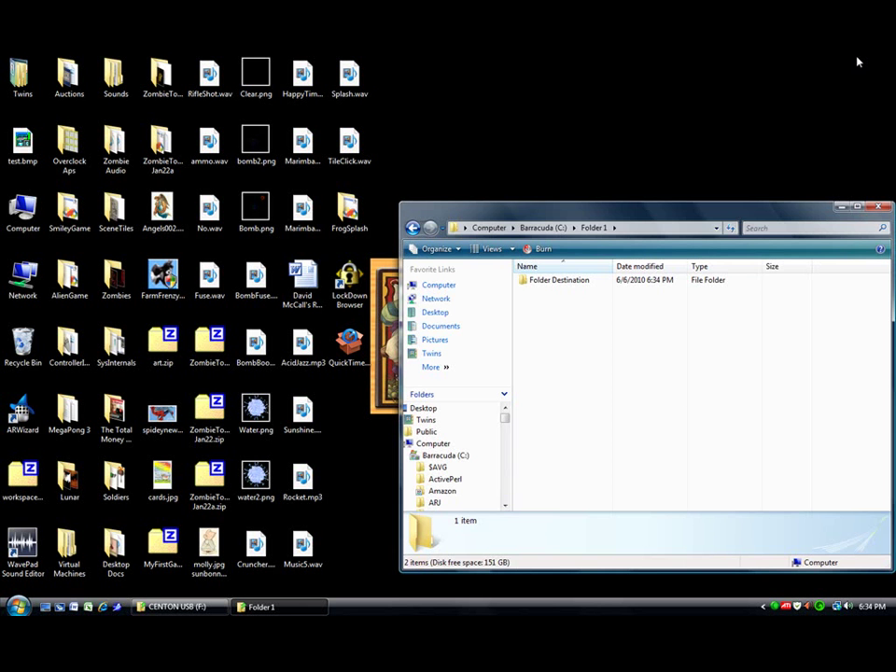
- Move Folder Destination to the desktop and copy it back into Folder1
left_click(556, 284)
left_click_drag(557, 285, 367, 422)
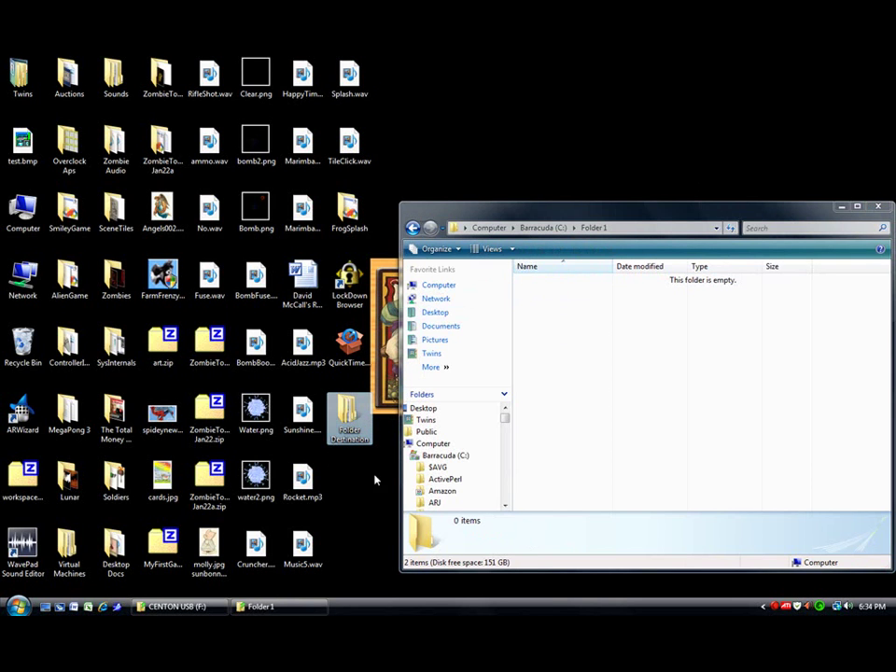
left_click_drag(348, 420, 560, 317)
left_click(607, 338)
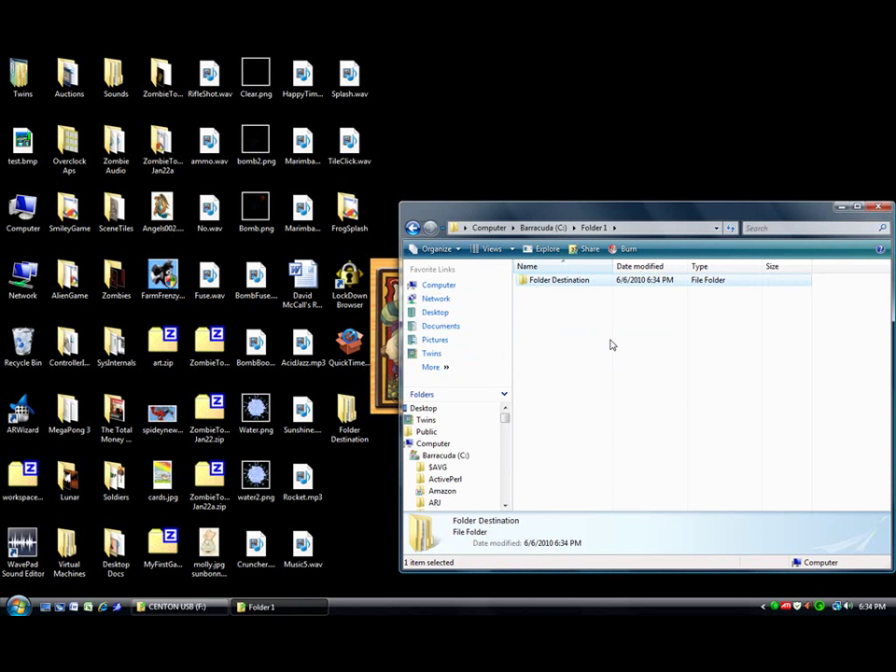
- Cut Folder Destination with Edit > Cut and paste it into dad documents
key("alt")
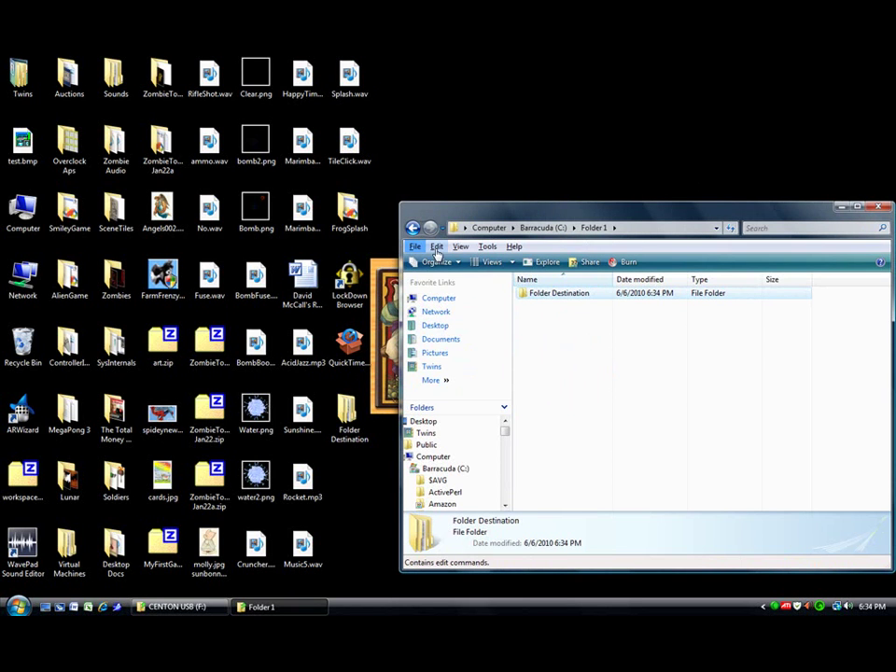
left_click(435, 246)
left_click(484, 295)
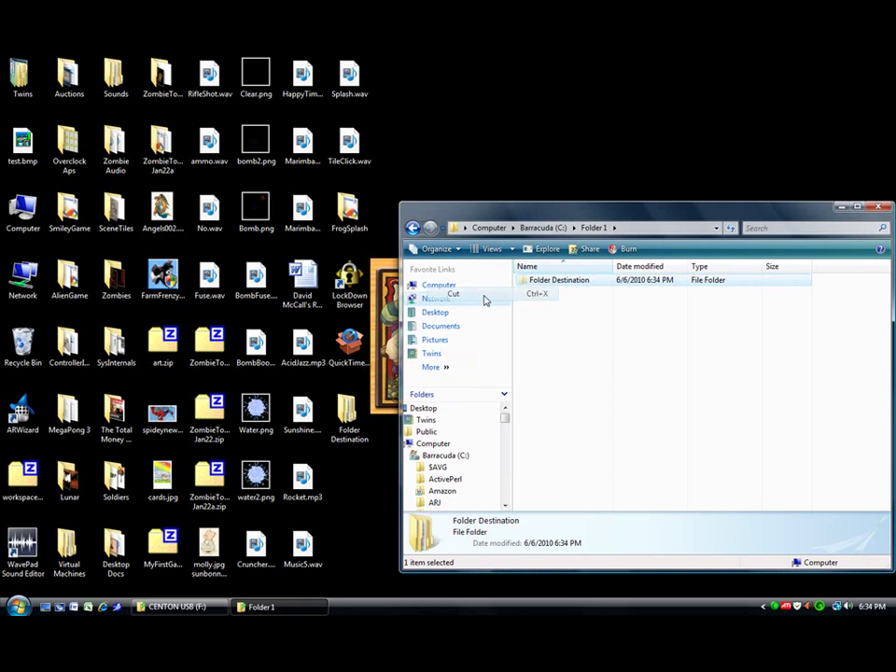
scroll(466, 429, "down", 5)
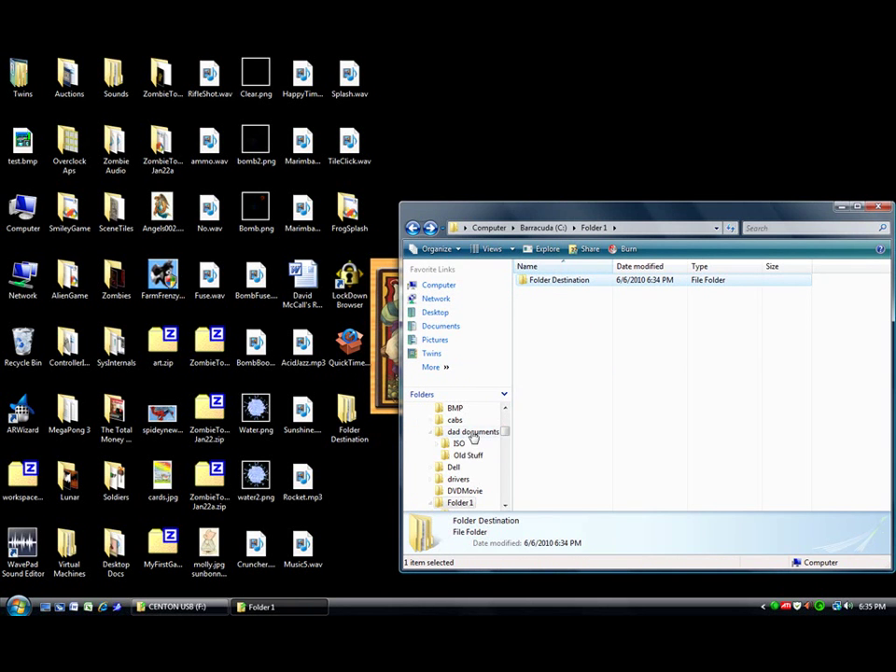
left_click(473, 432)
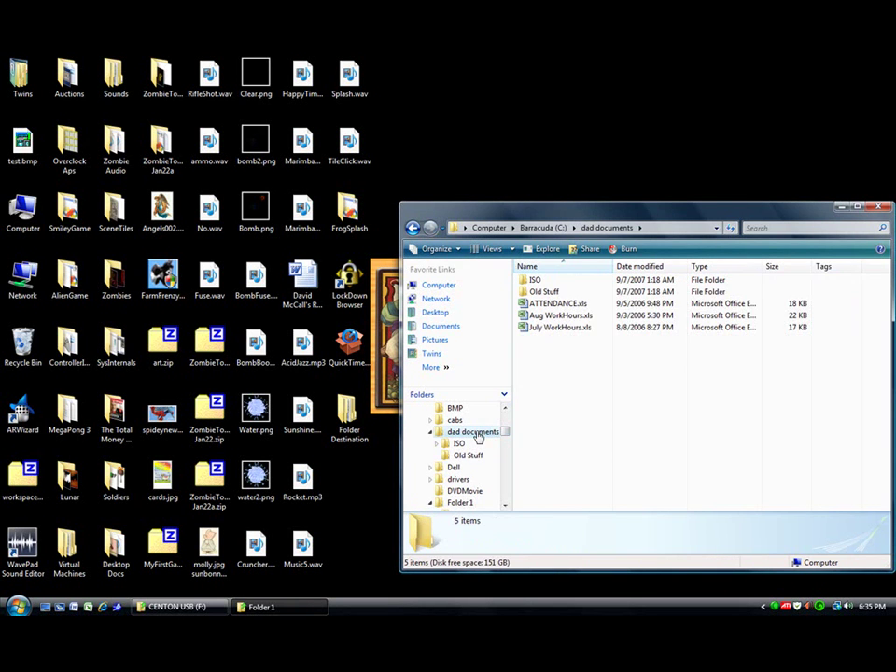
key("alt")
left_click(437, 246)
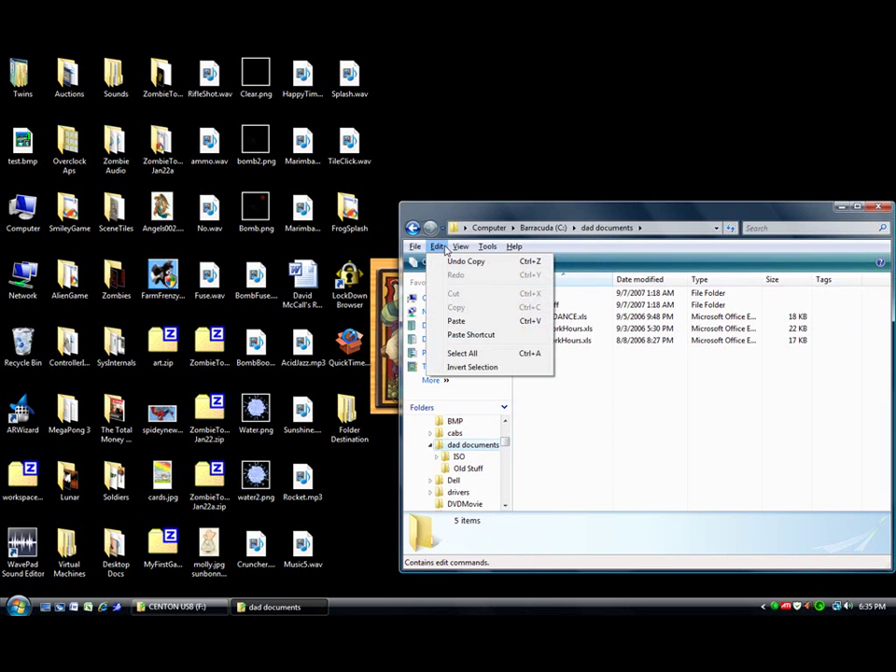
left_click(456, 320)
- Delete Folder Destination from dad documents to the Recycle Bin and close the window
left_click(558, 281)
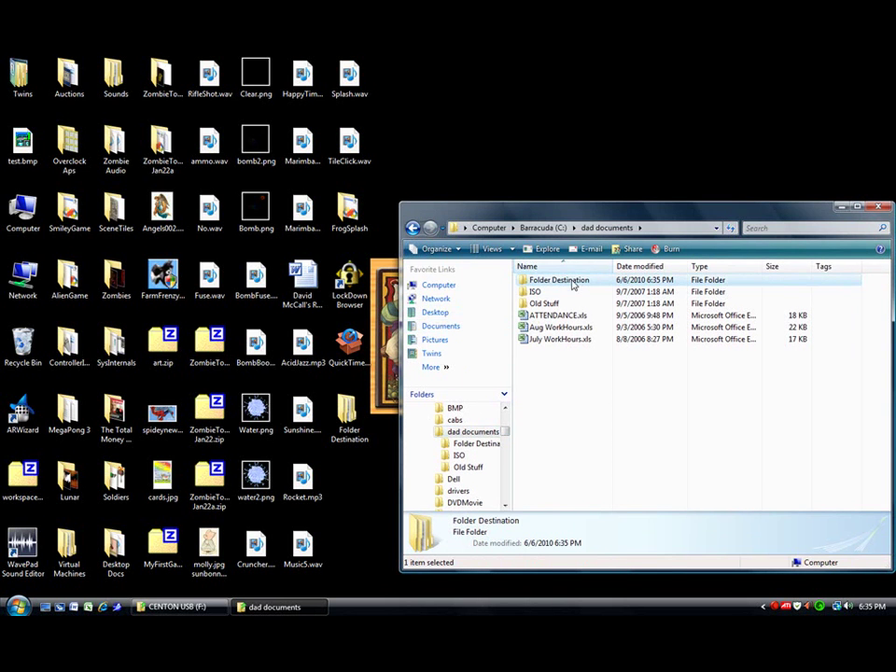
key("Return")
key("Delete")
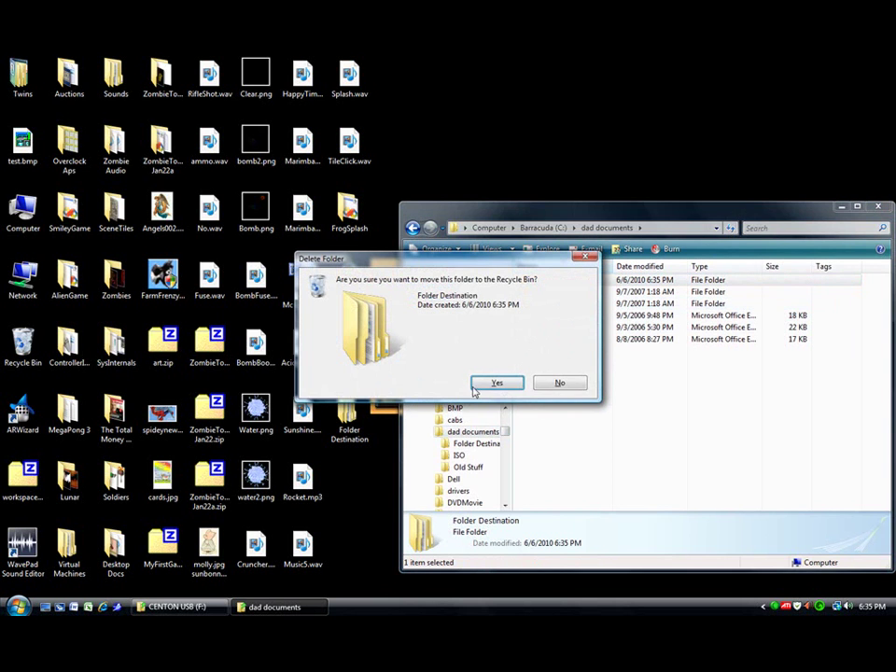
left_click(492, 384)
left_click(879, 206)
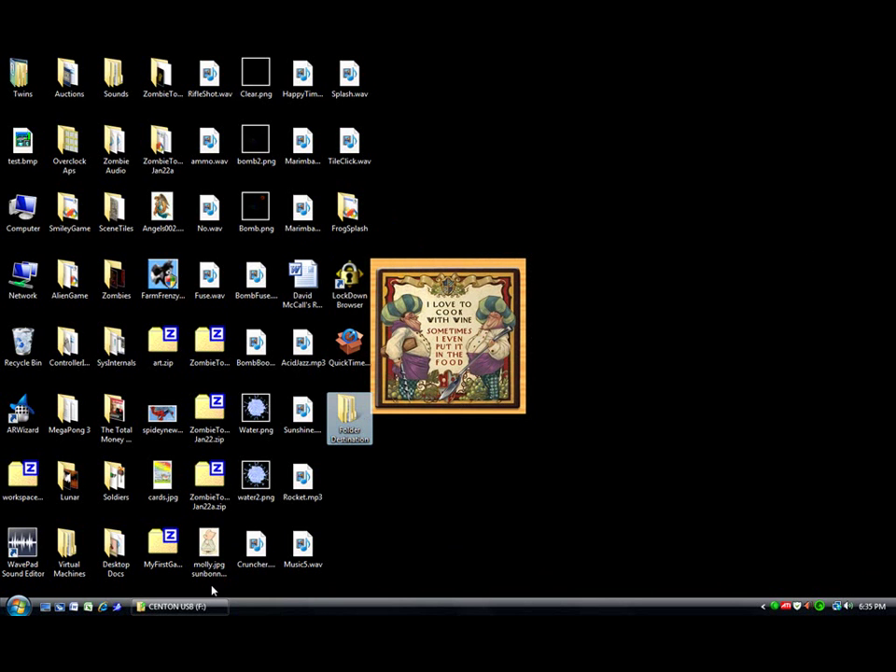
- Move the CENTON USB (F:) window aside and drag Folder Destination from the desktop onto it
left_click(192, 608)
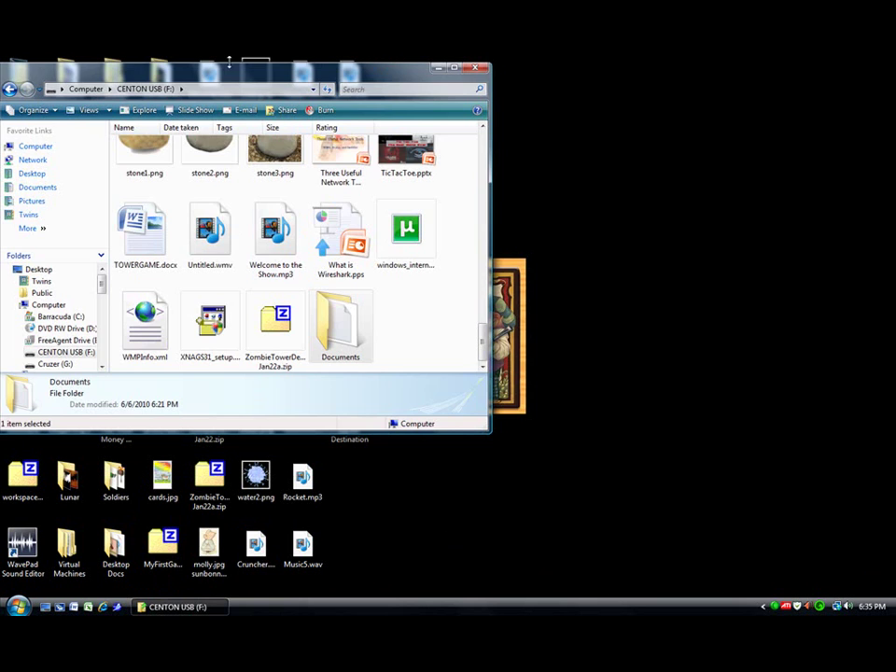
mouse_move(227, 77)
left_mouse_down()
mouse_move(673, 91)
mouse_move(624, 104)
left_mouse_up()
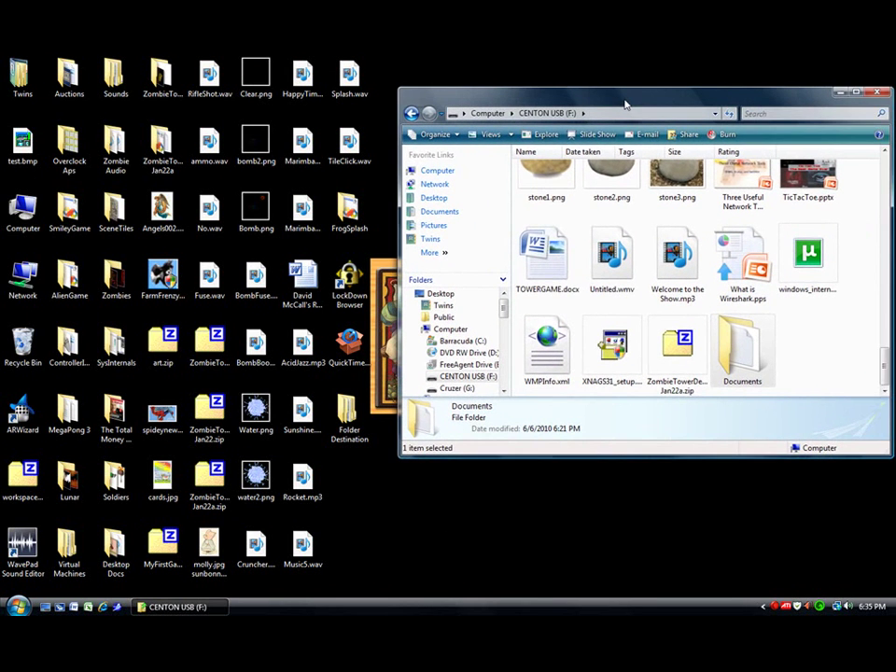
left_click_drag(347, 411, 786, 346)
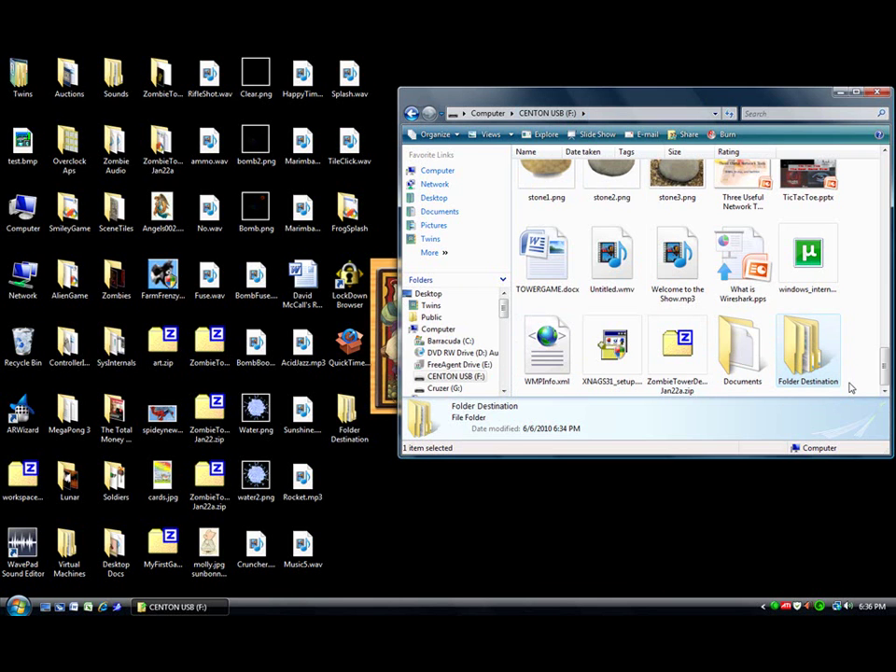
- Permanently delete that copy, then copy the desktop Folder Destination onto the USB drive again
key("Delete")
left_click(504, 380)
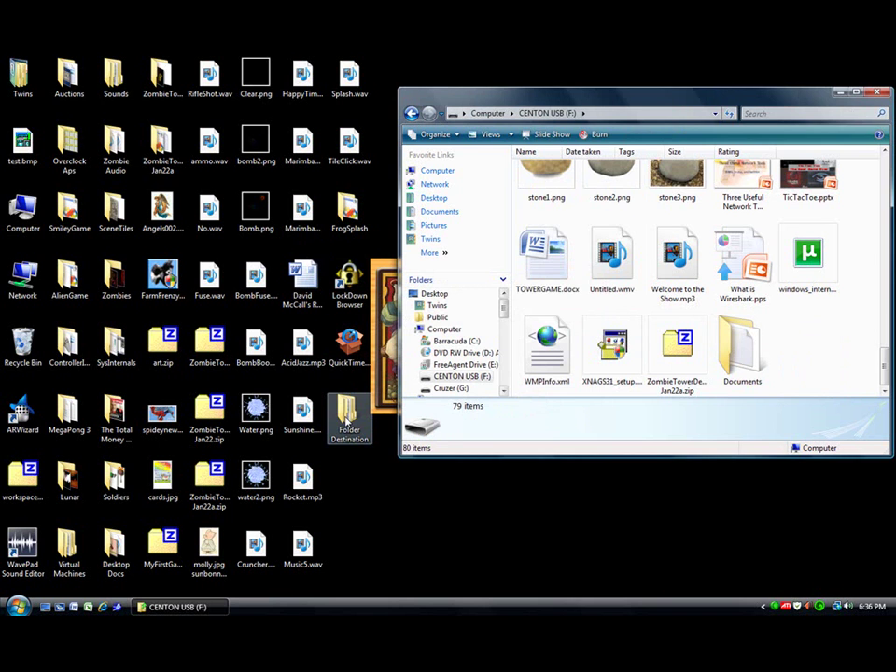
mouse_move(347, 411)
left_mouse_down()
mouse_move(686, 341)
mouse_move(794, 340)
left_mouse_up()
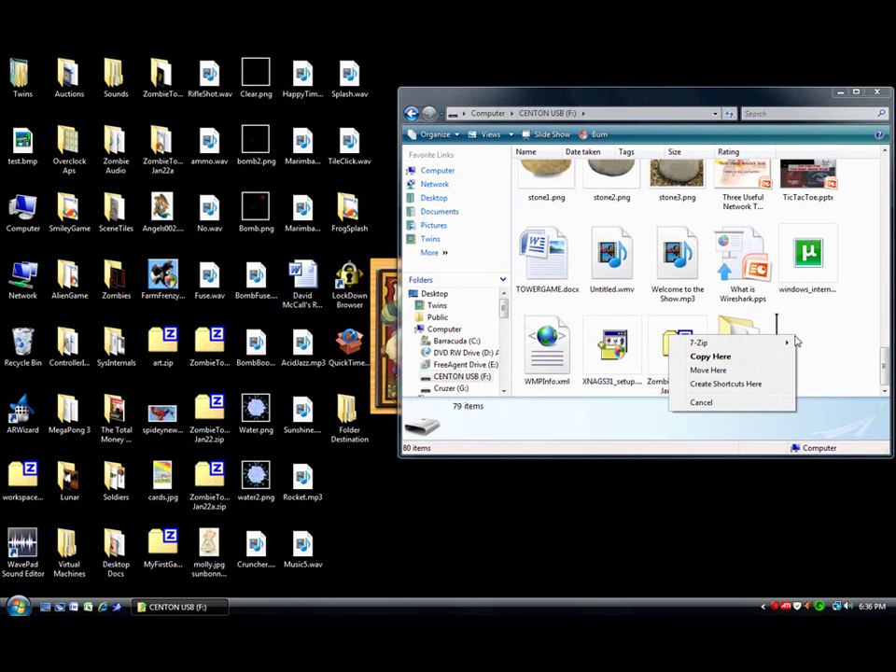
left_click(745, 360)
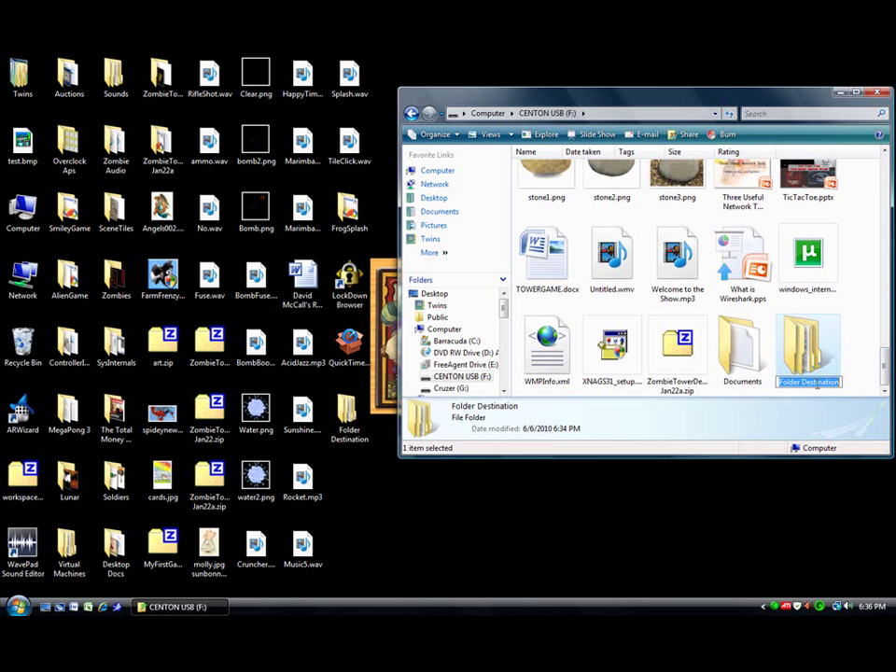
- Maximize the USB drive window and rename Folder Destination to 'Newly Named Folder'
double_click(644, 93)
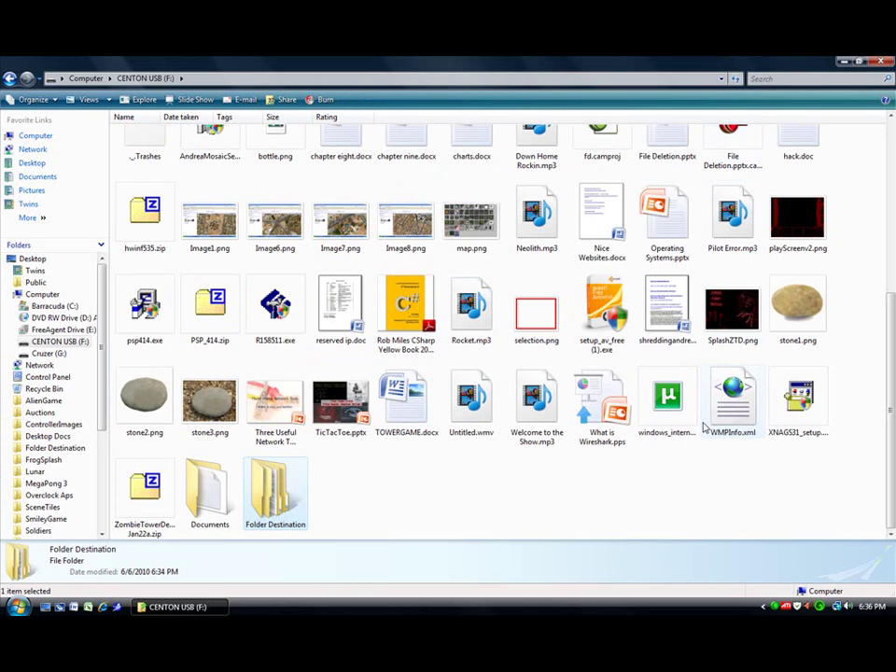
left_click(286, 528)
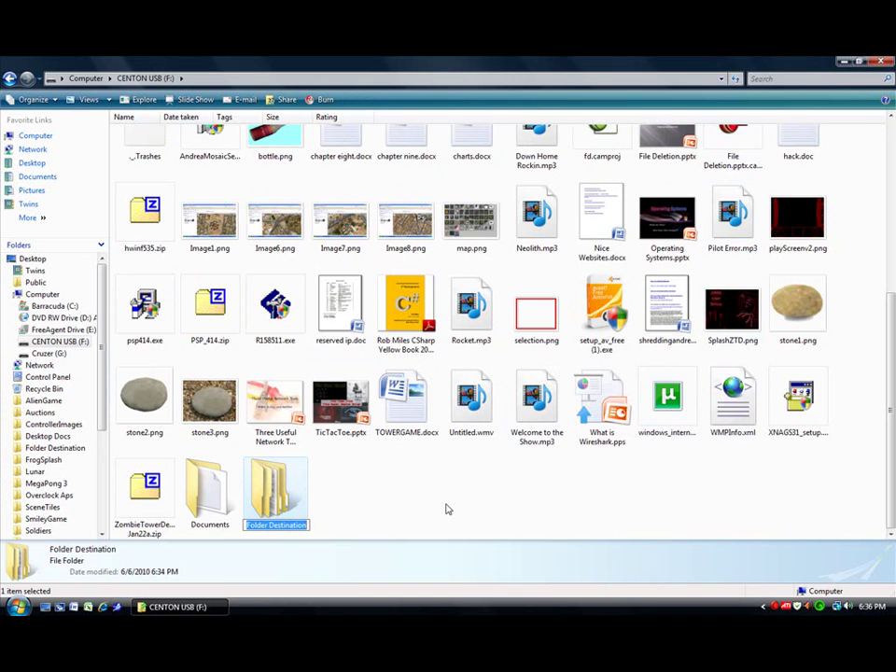
type("F")
type("Ne")
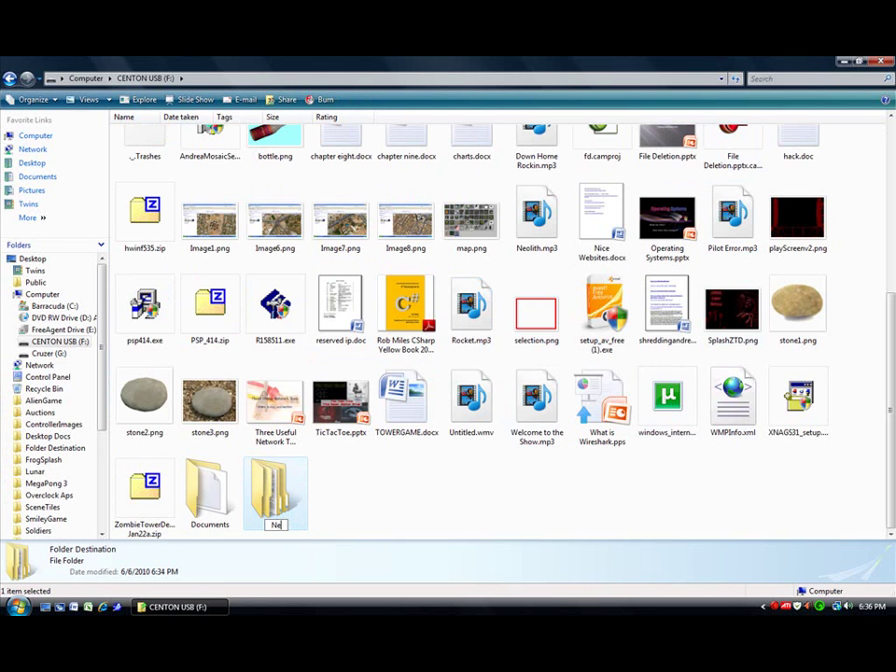
type("wly Named")
type(" Folder")
key("Return")
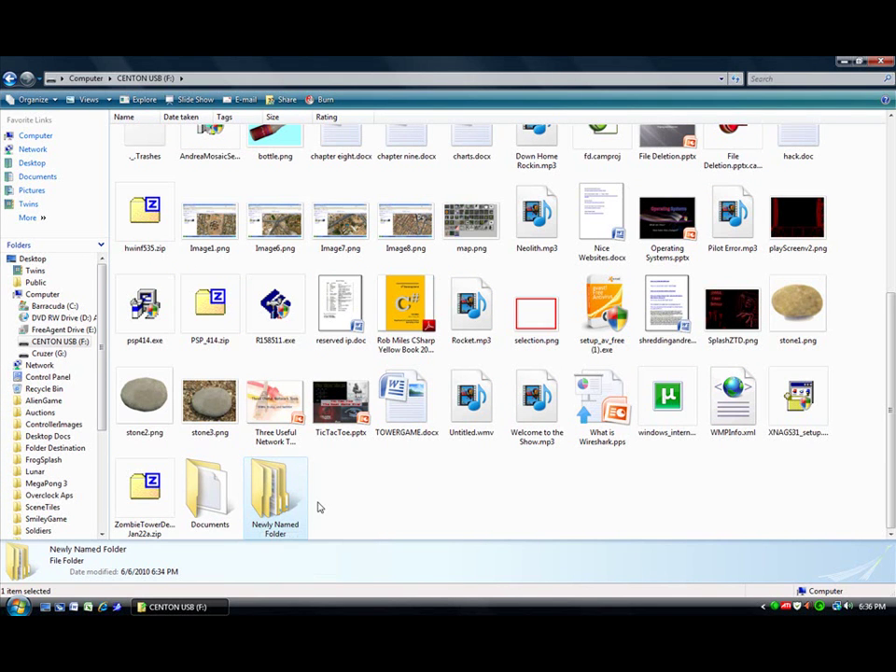
- Rename 'Newly Named Folder' to 'Renamed Folder' using File > Rename
key("alt")
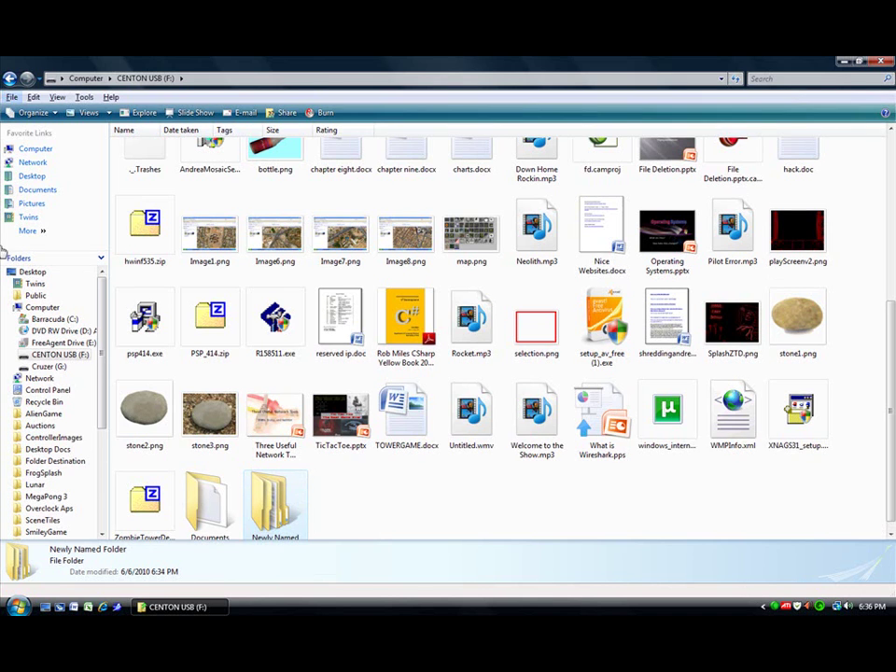
left_click(13, 96)
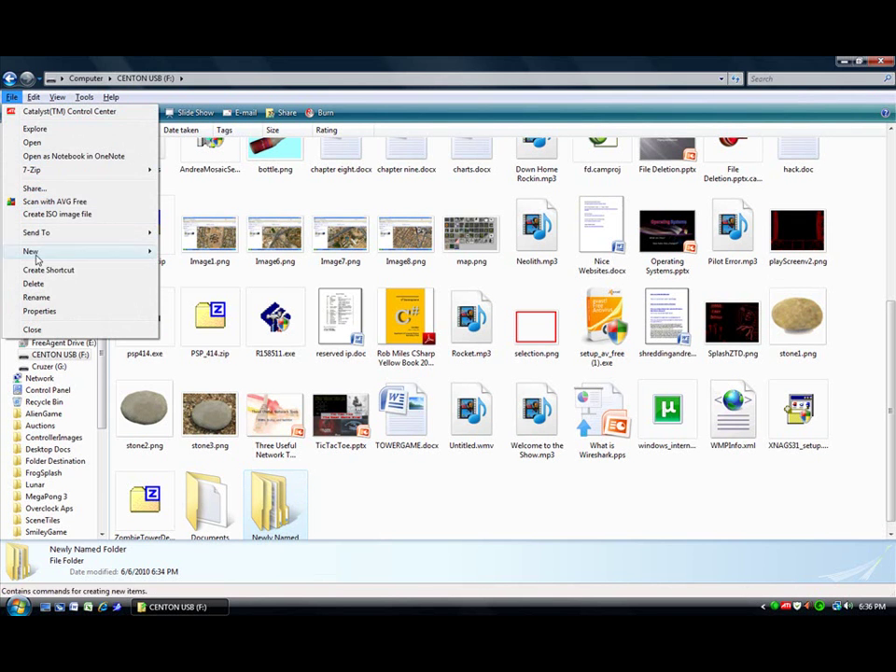
left_click(37, 297)
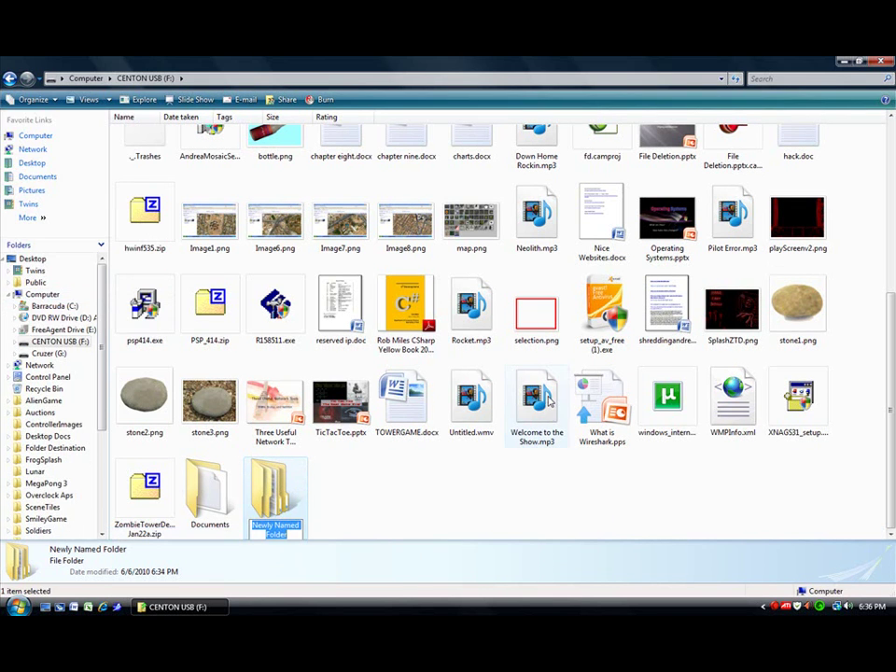
type("Re")
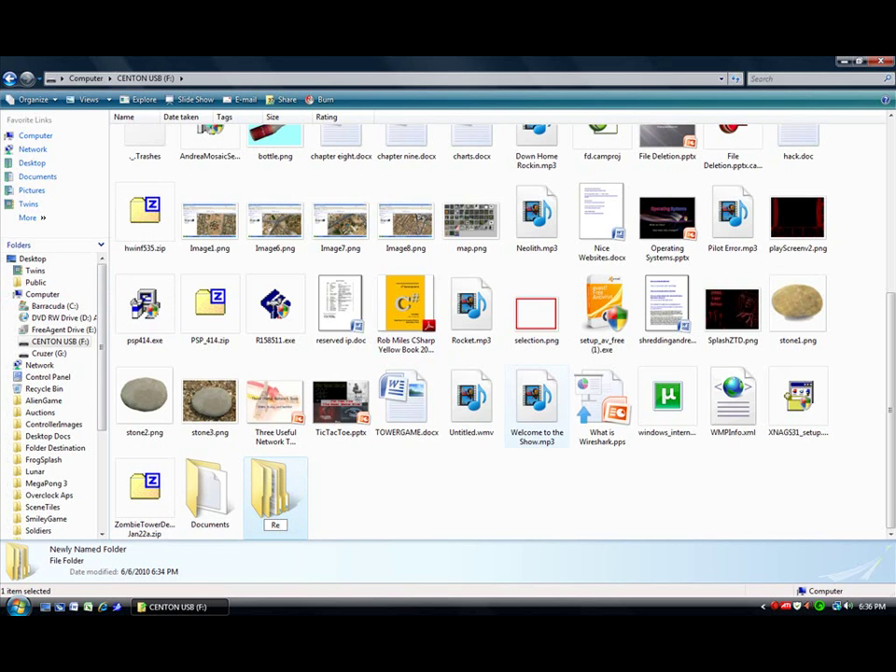
type("named Fold")
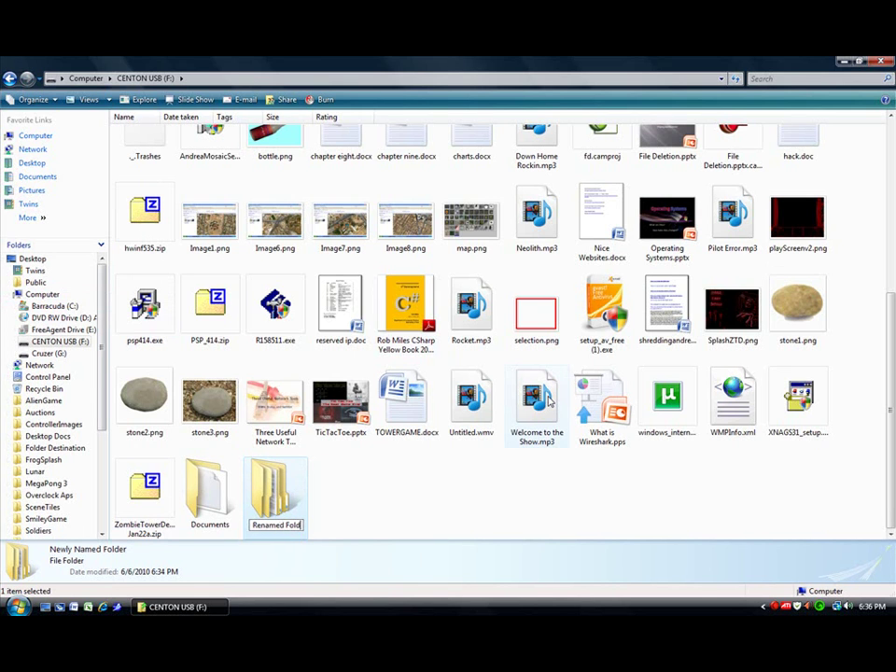
type("er")
key("Return")
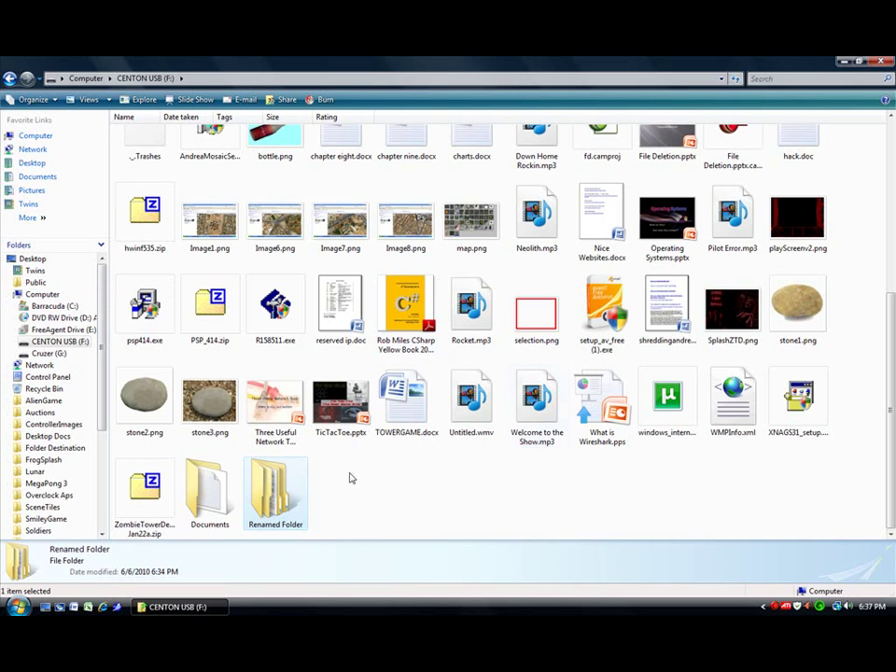
- Rename 'Renamed Folder' to 'Re-Renamed Folder' from its right-click menu
right_click(288, 504)
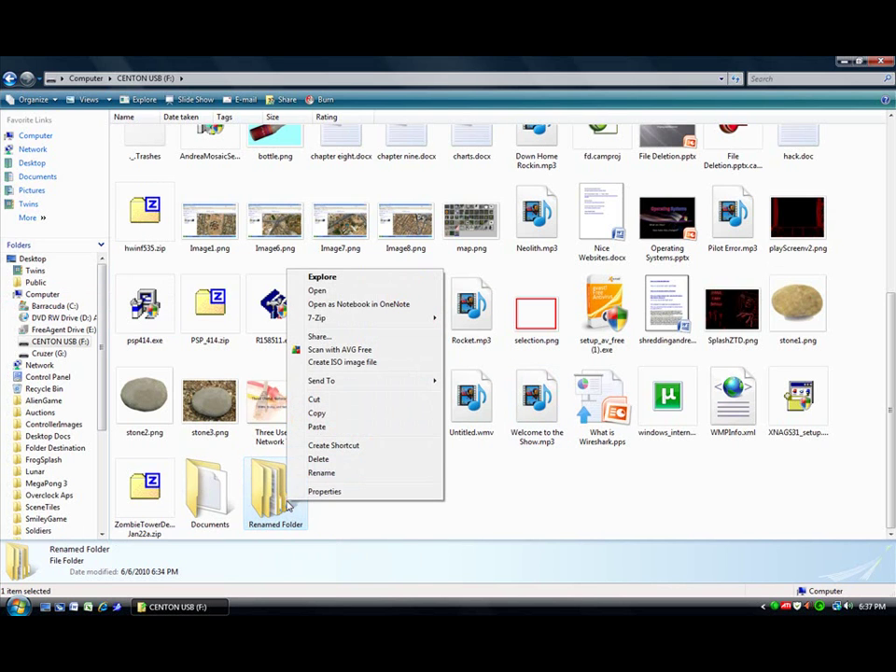
left_click(323, 473)
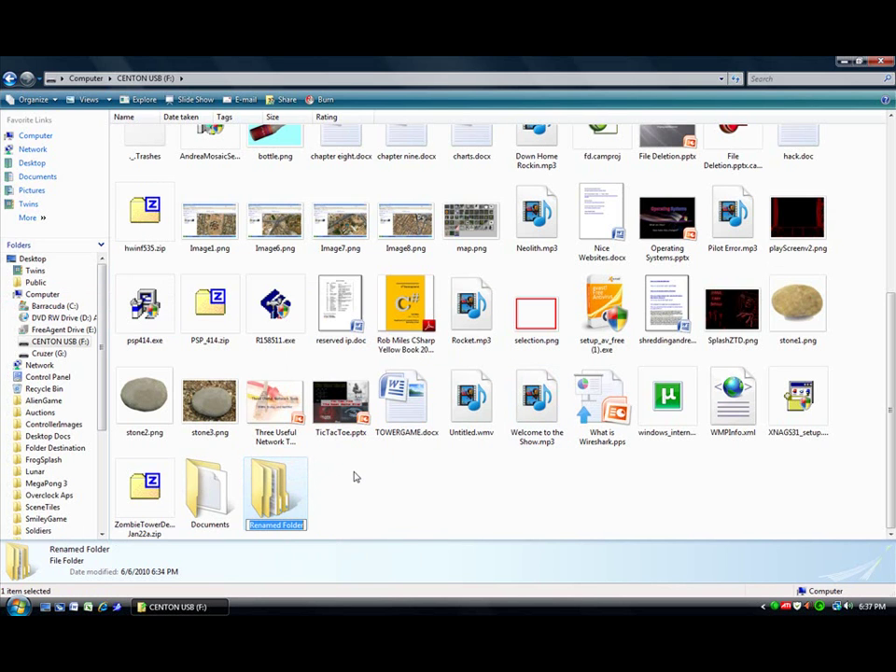
type("Re-R")
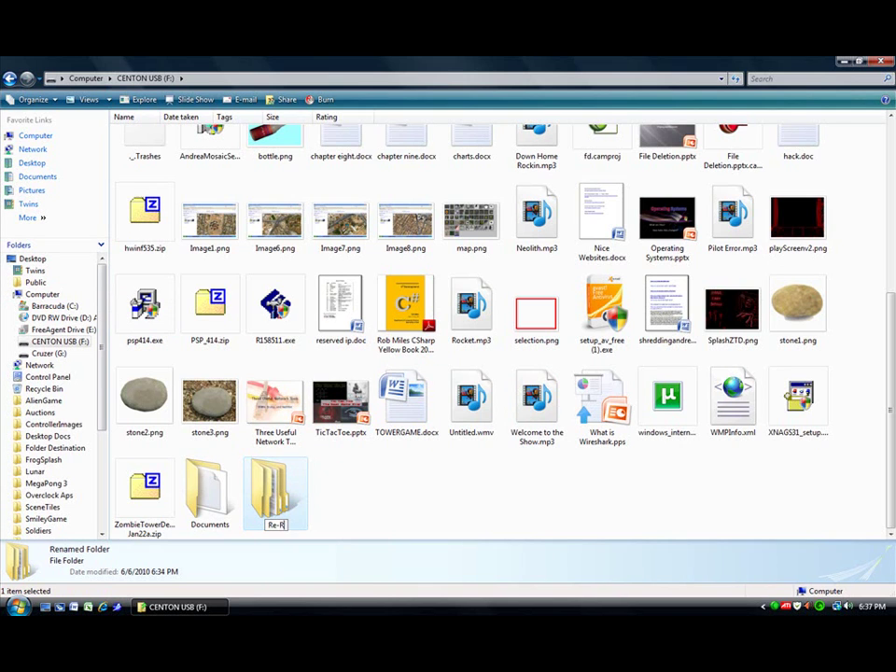
type("enamed Fol")
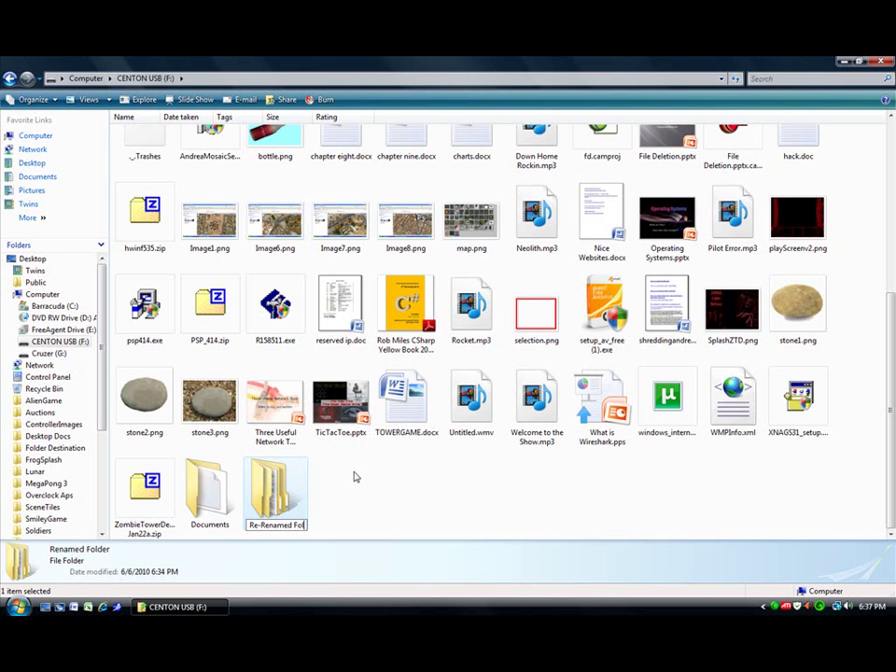
type("der")
key("Return")
- Open Folder 3 in Re-Renamed Folder and rename My Document.txt to New Name.txt
double_click(260, 492)
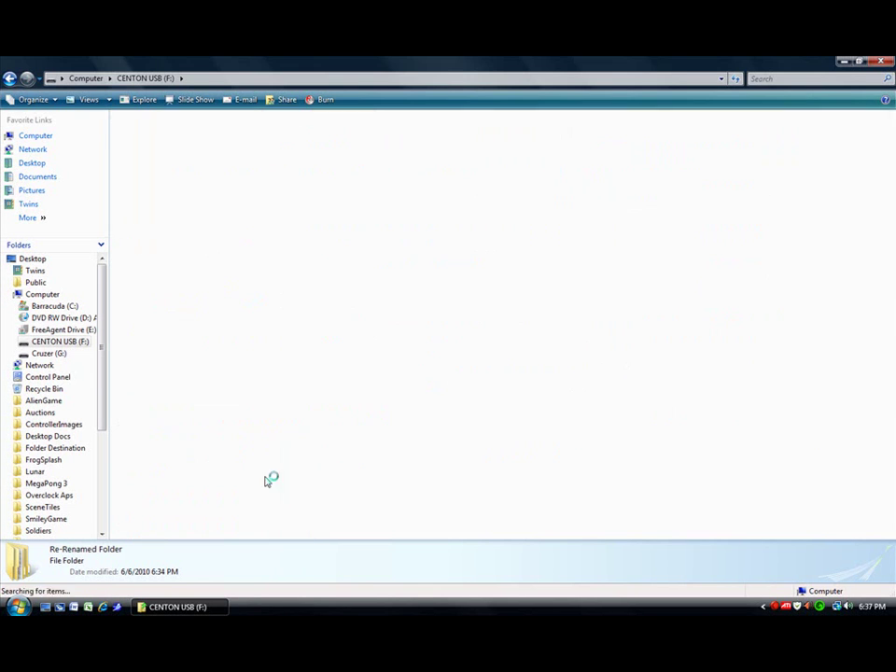
double_click(140, 129)
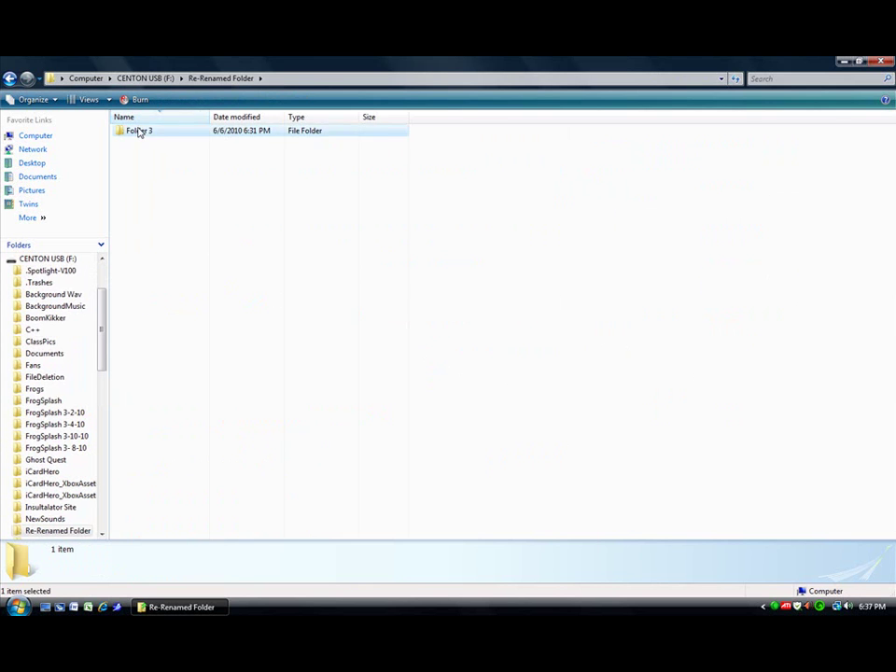
left_click(145, 137)
right_click(145, 137)
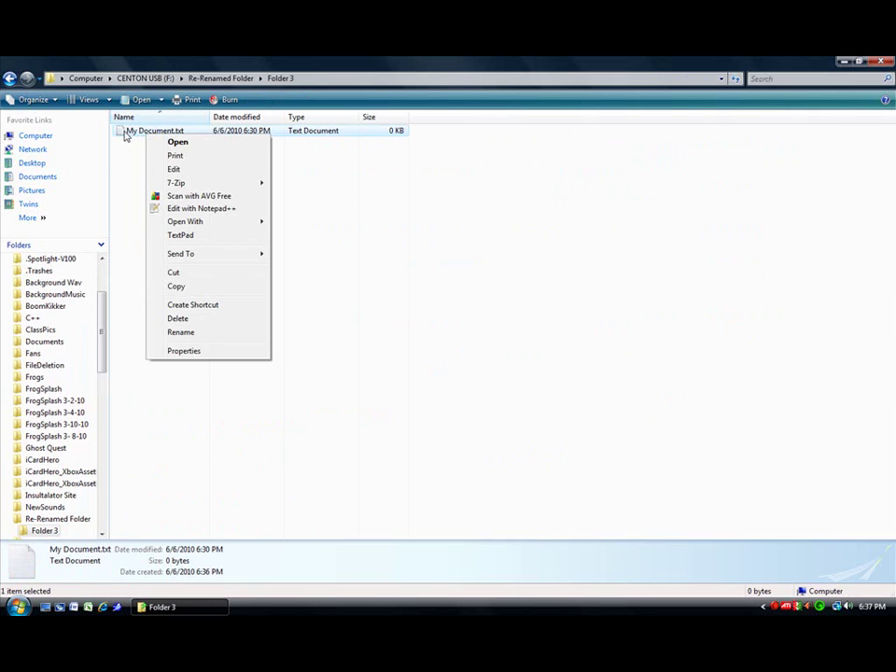
left_click(182, 332)
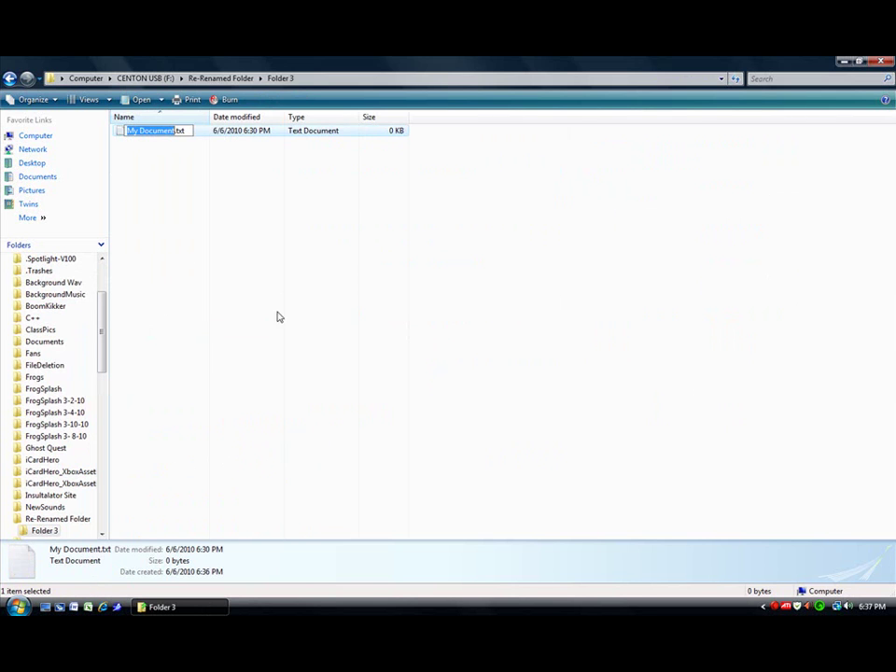
type("Ne Na")
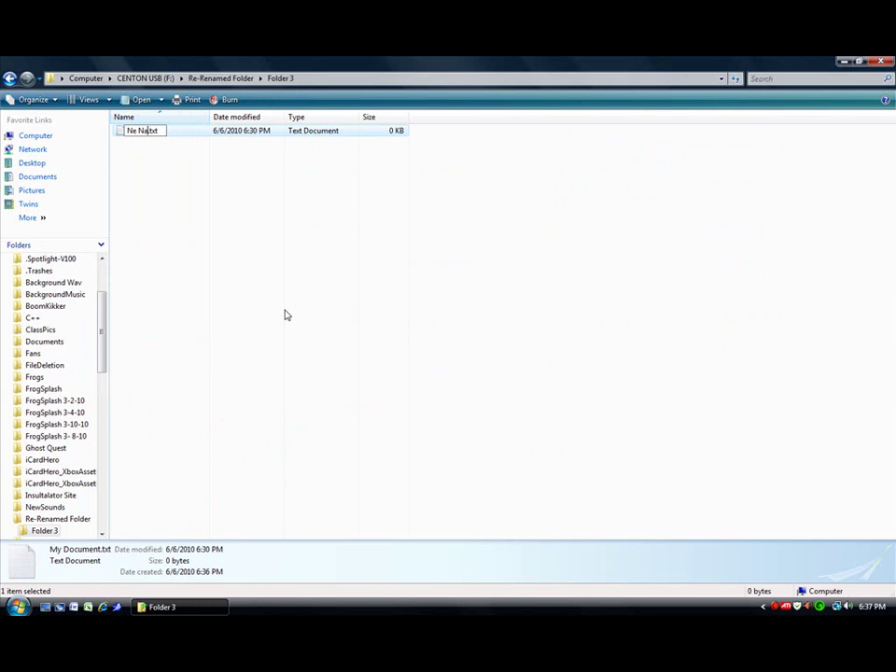
type("me")
key("Return")
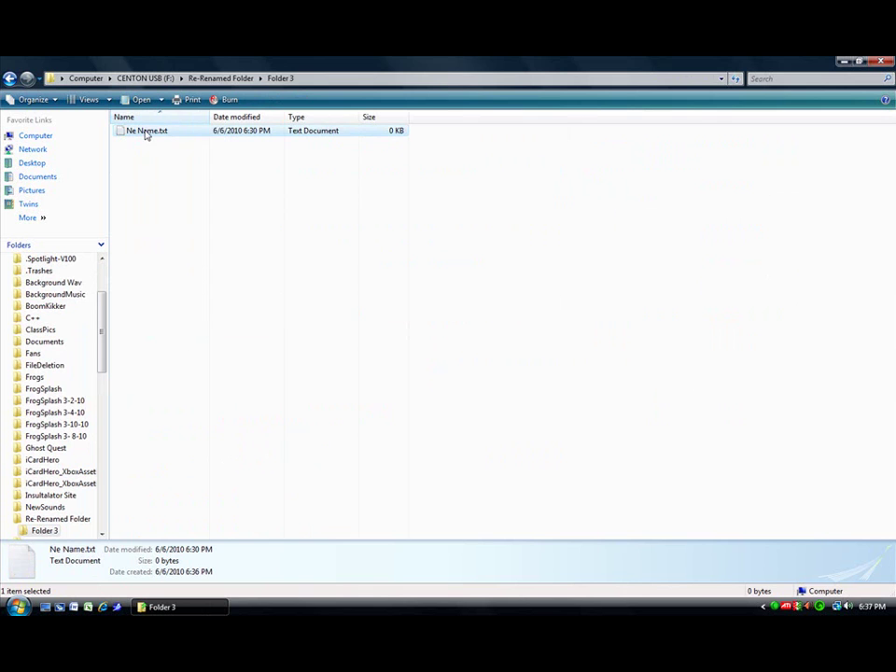
left_click(136, 135)
left_click(133, 130)
type("w")
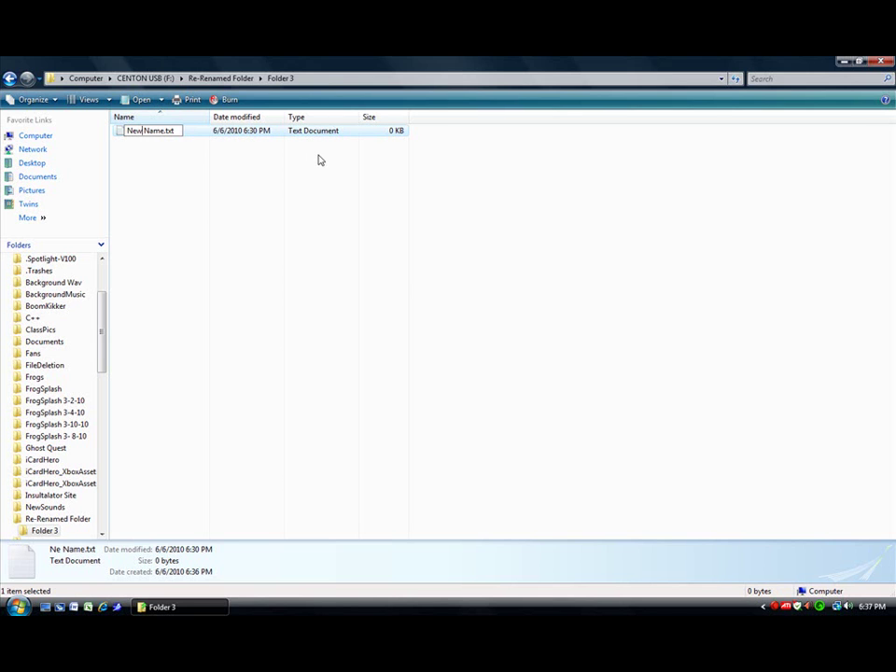
key("Return")
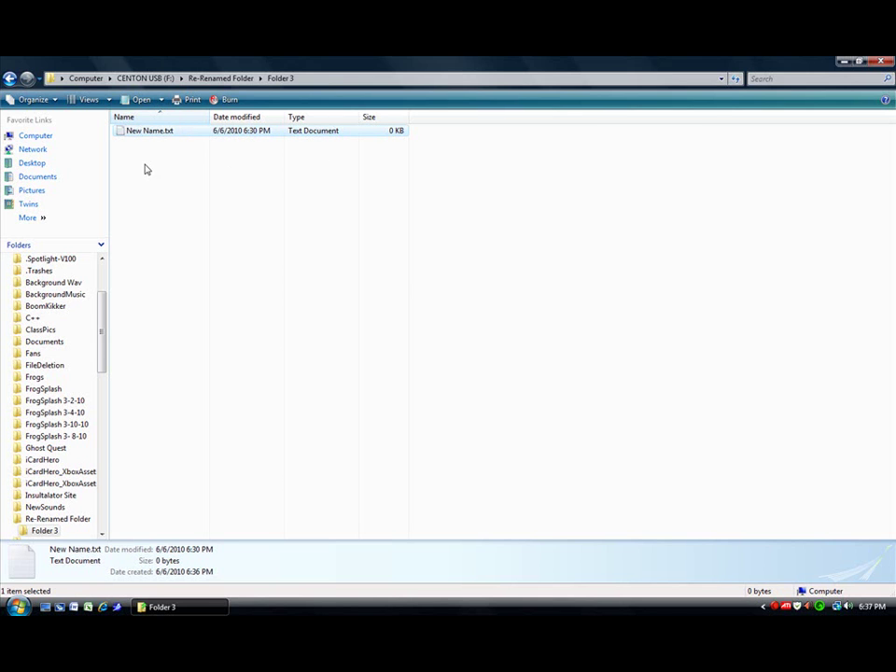
- Rename New Name.txt to 'New Name Documents.txt' via File > Rename and widen the Name column
key("alt")
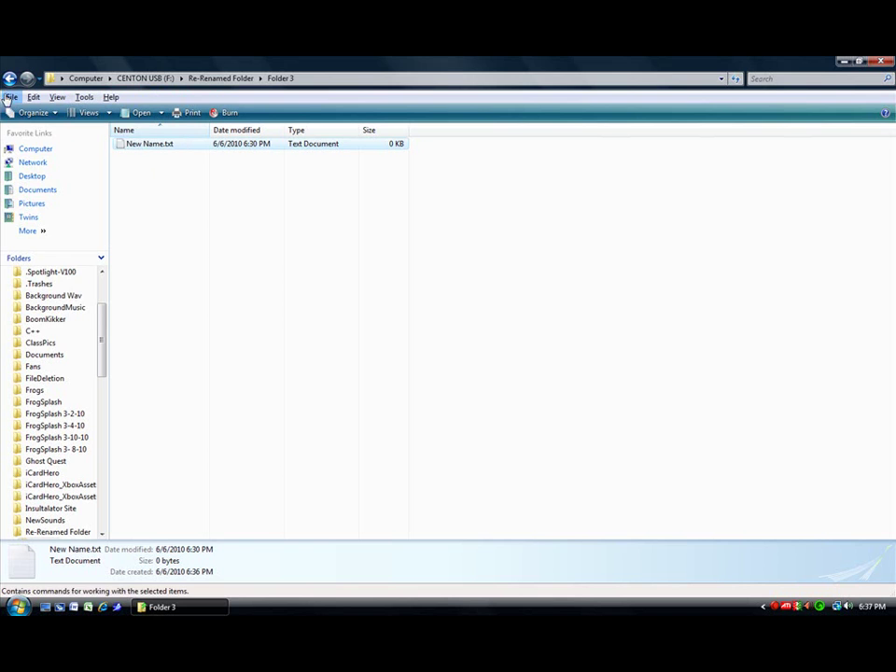
left_click(12, 98)
left_click(42, 305)
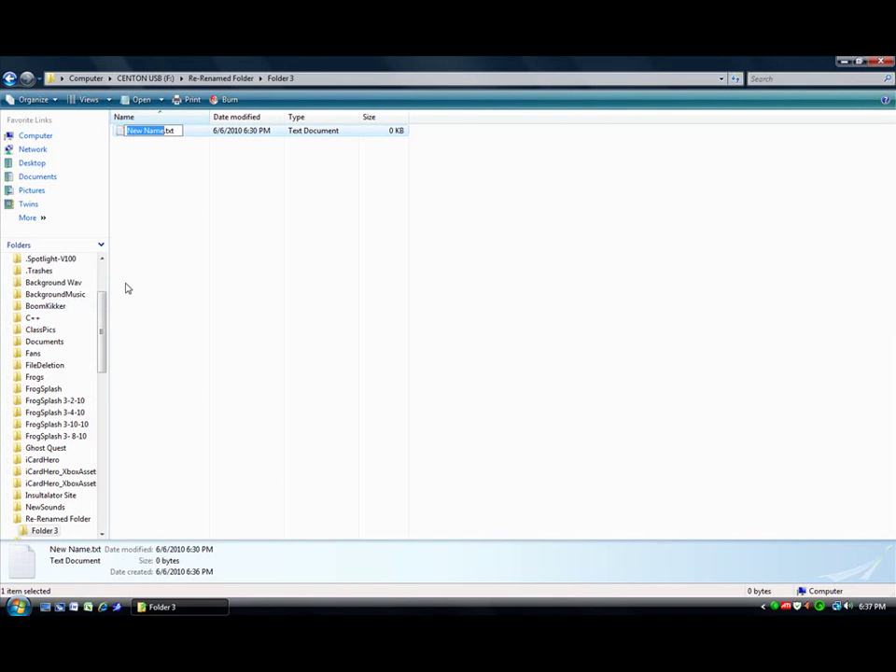
type("New")
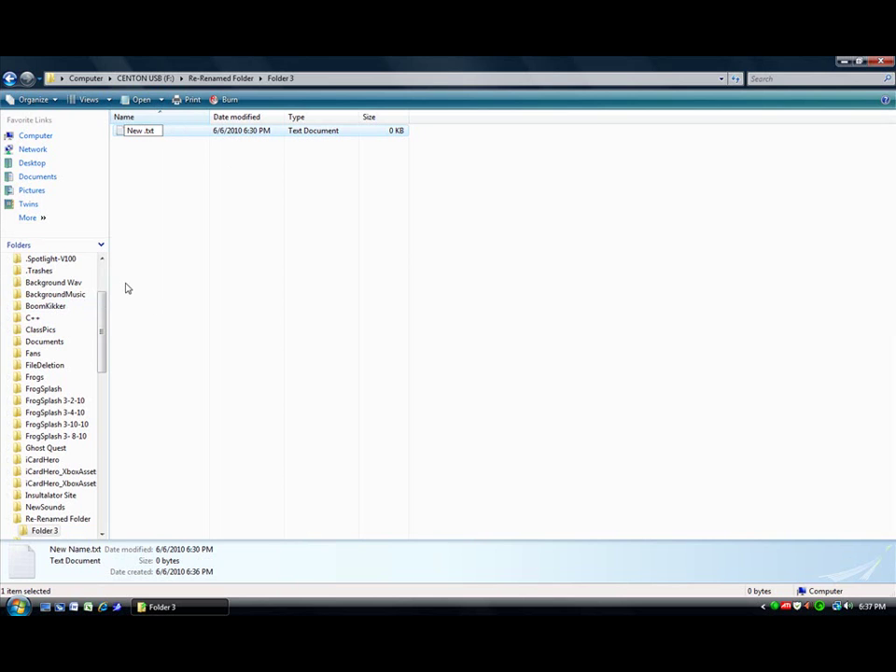
type(" Name")
type(" Document")
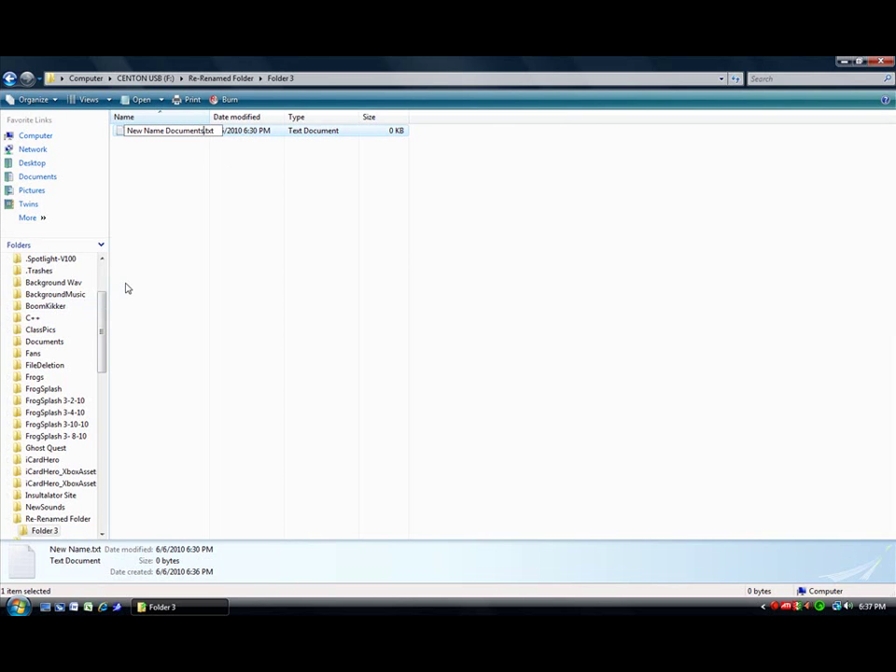
type("s")
key("Return")
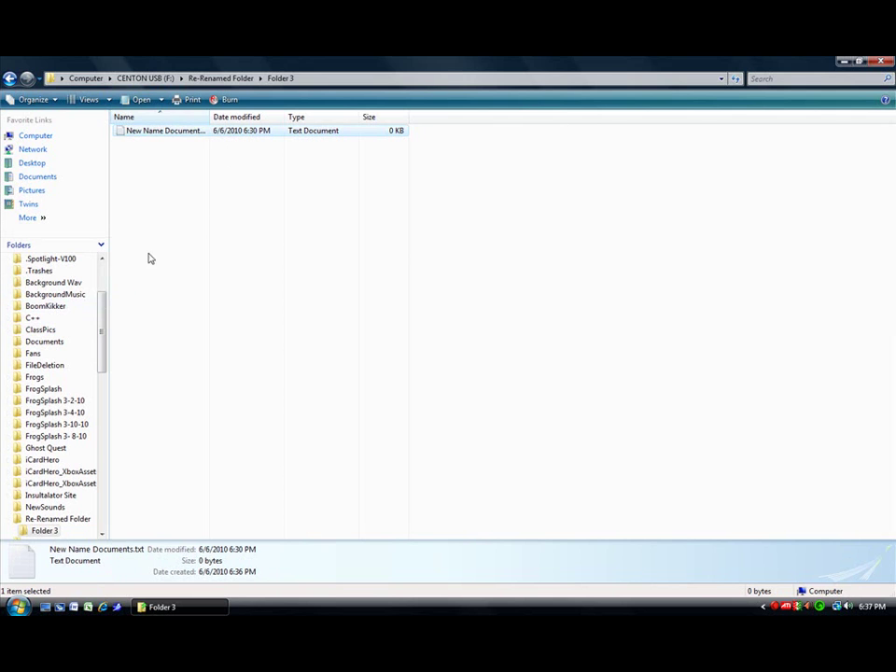
left_click_drag(208, 117, 250, 117)
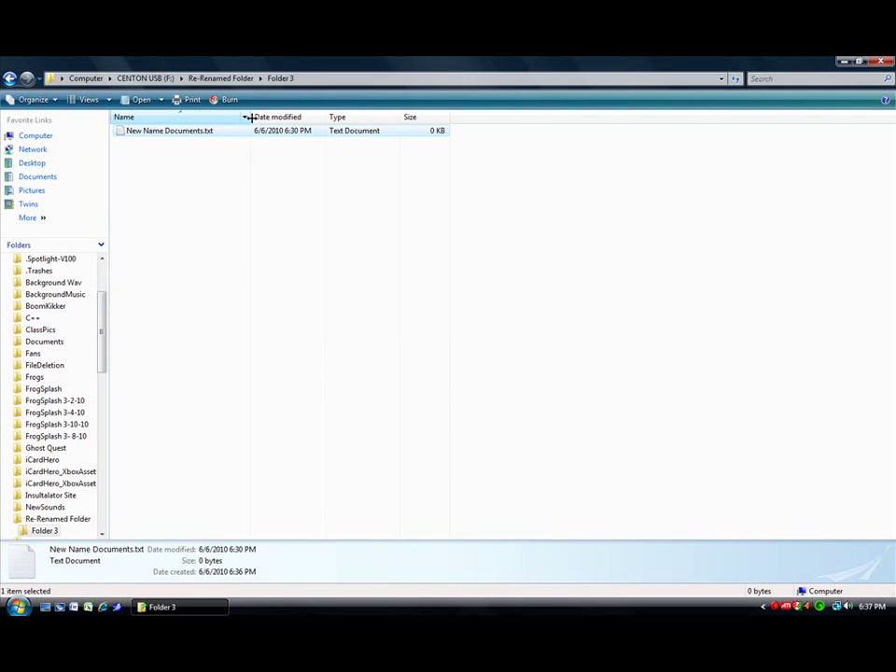